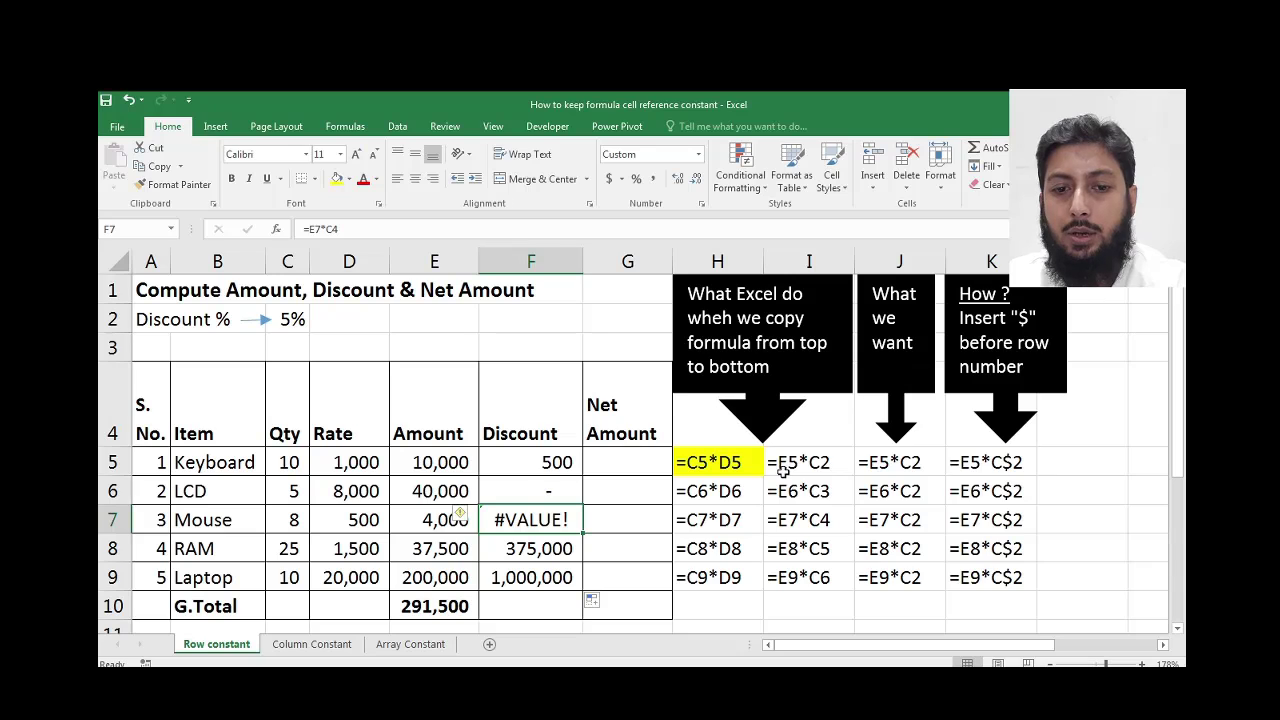
# Examine the example discount formulas in columns I, J and K, comparing Excel's copied references, the wanted references and the versions with "$".
pyautogui.click(815, 472)
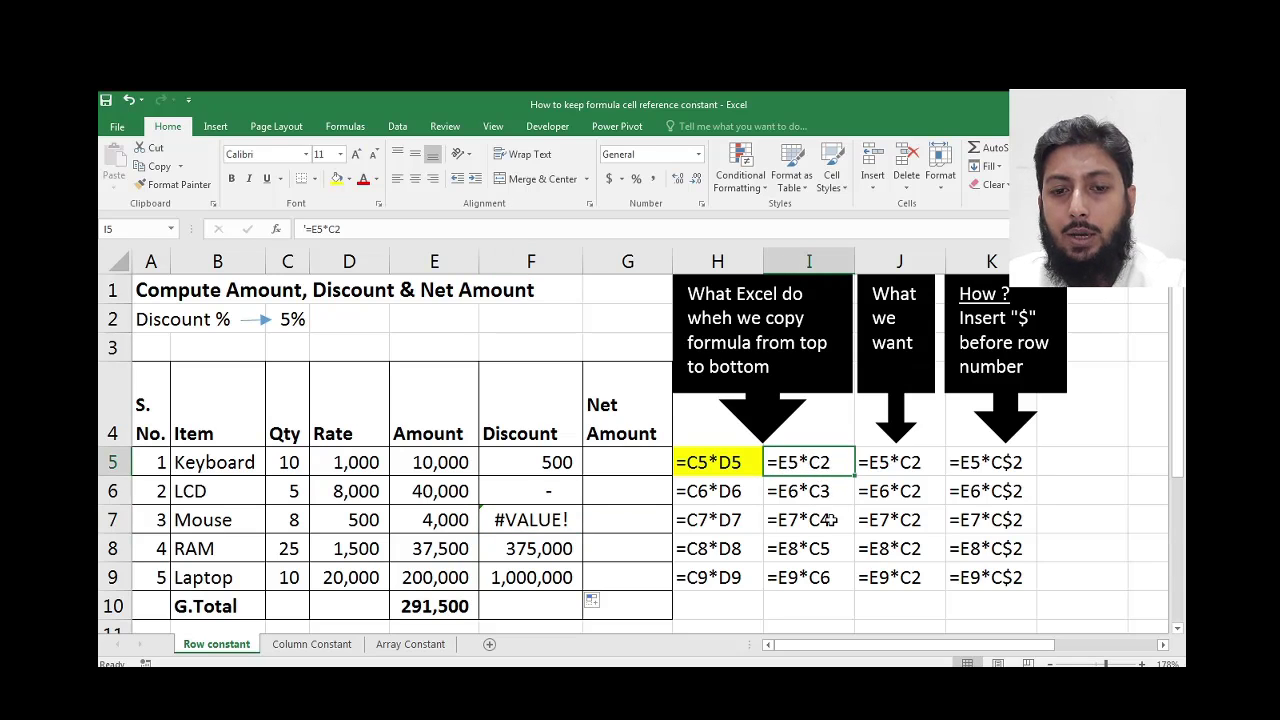
pyautogui.click(829, 519)
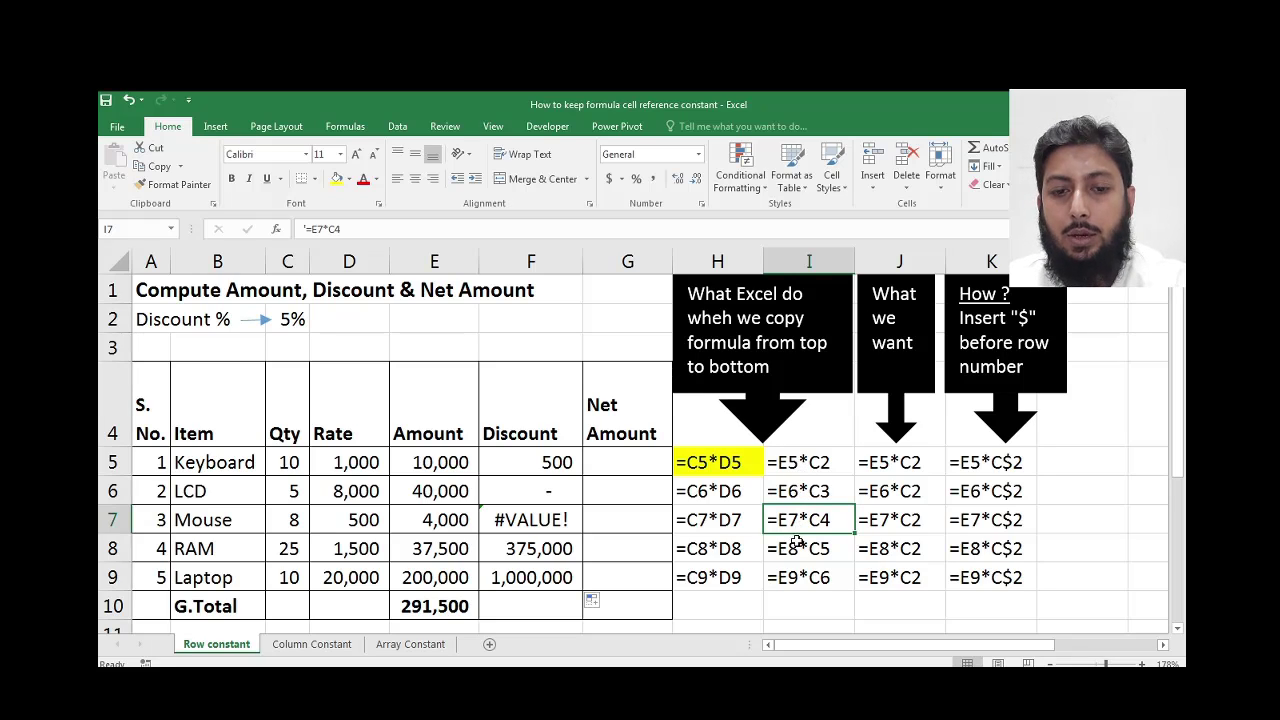
pyautogui.click(831, 465)
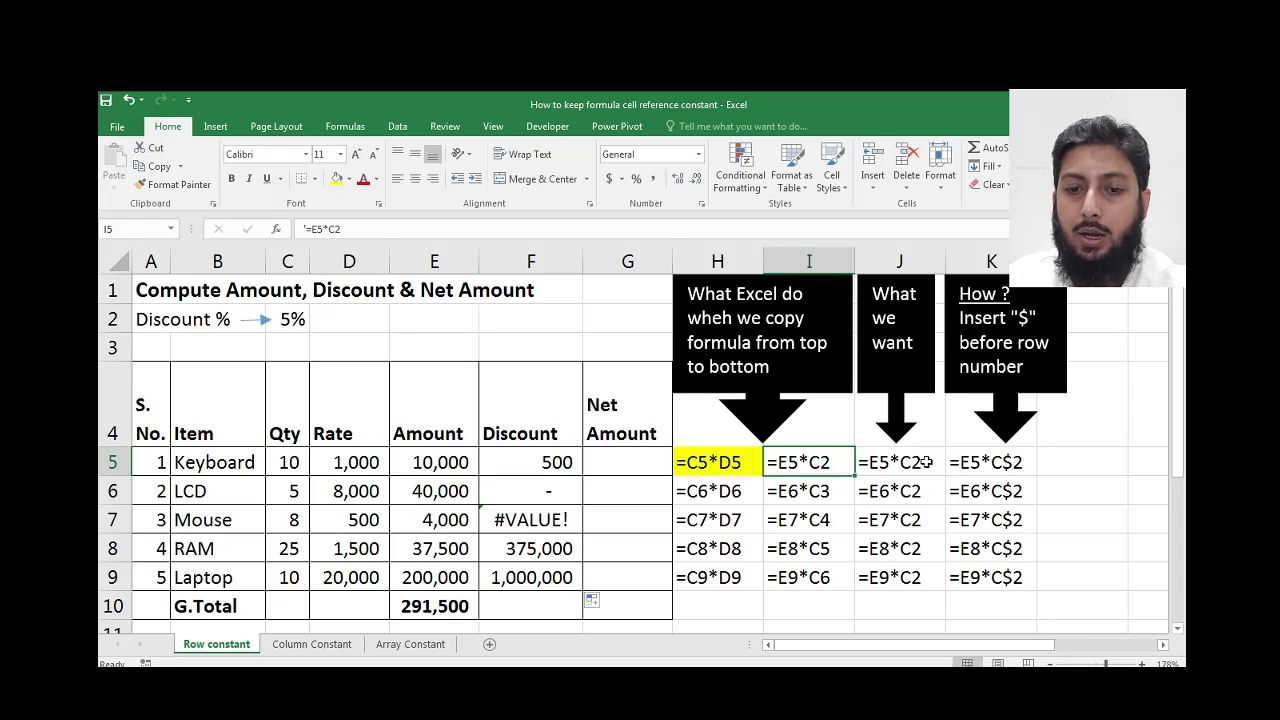
pyautogui.click(895, 461)
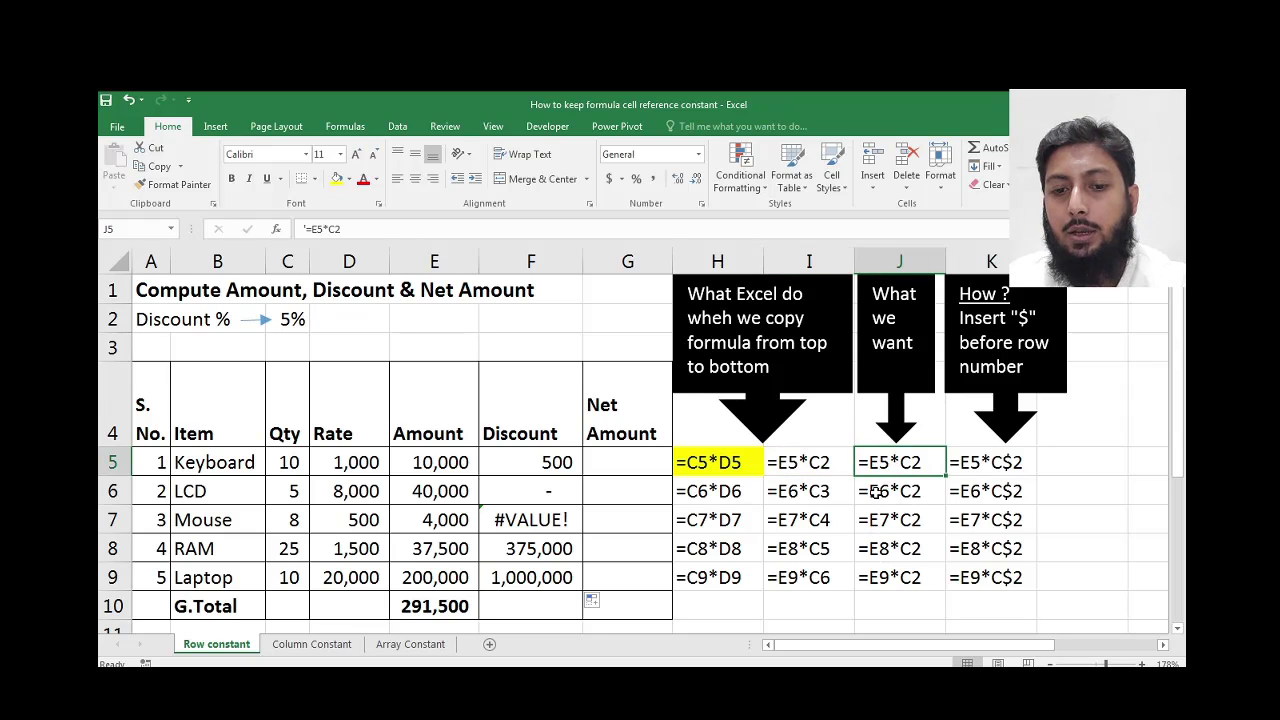
pyautogui.click(877, 495)
pyautogui.click(885, 520)
pyautogui.click(887, 548)
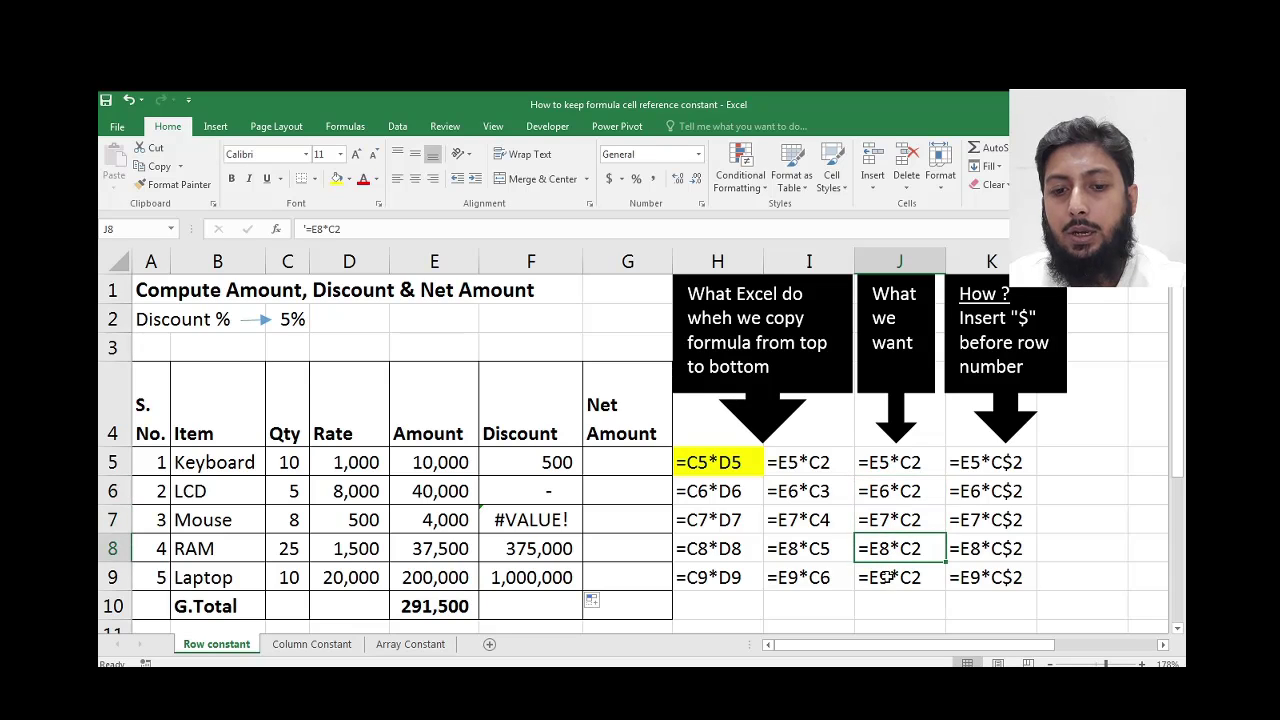
pyautogui.click(888, 577)
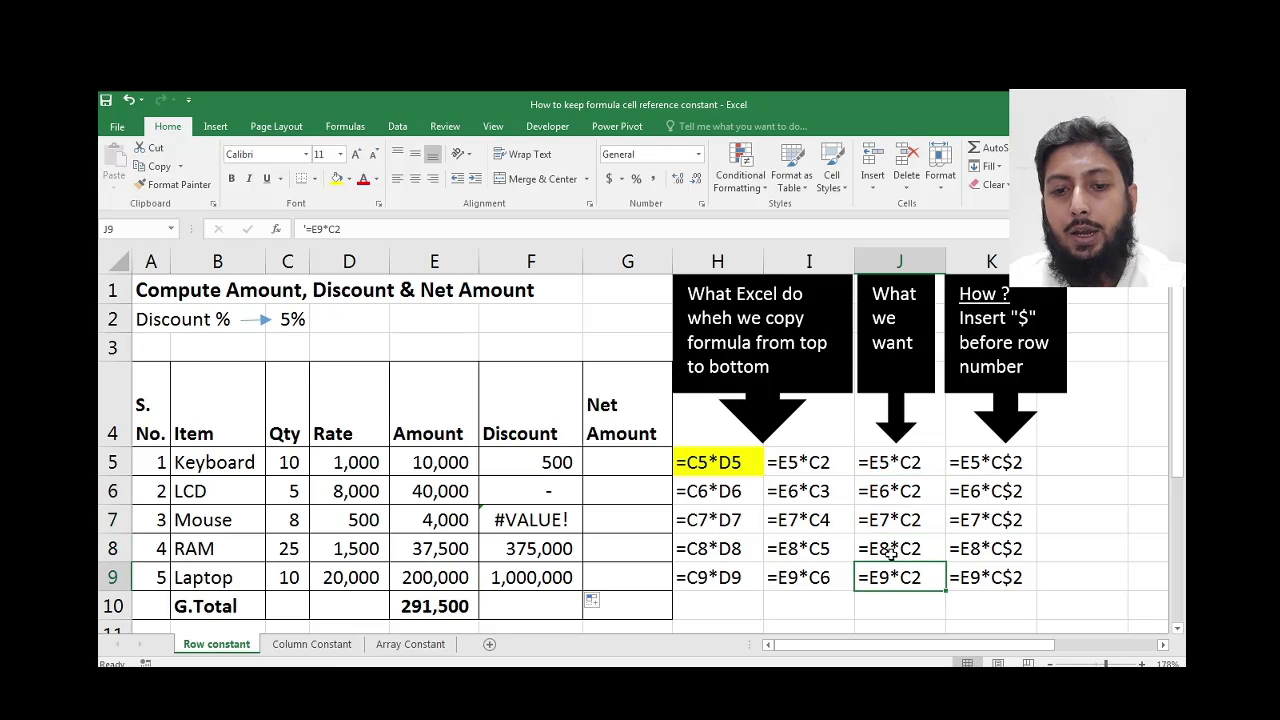
pyautogui.click(929, 461)
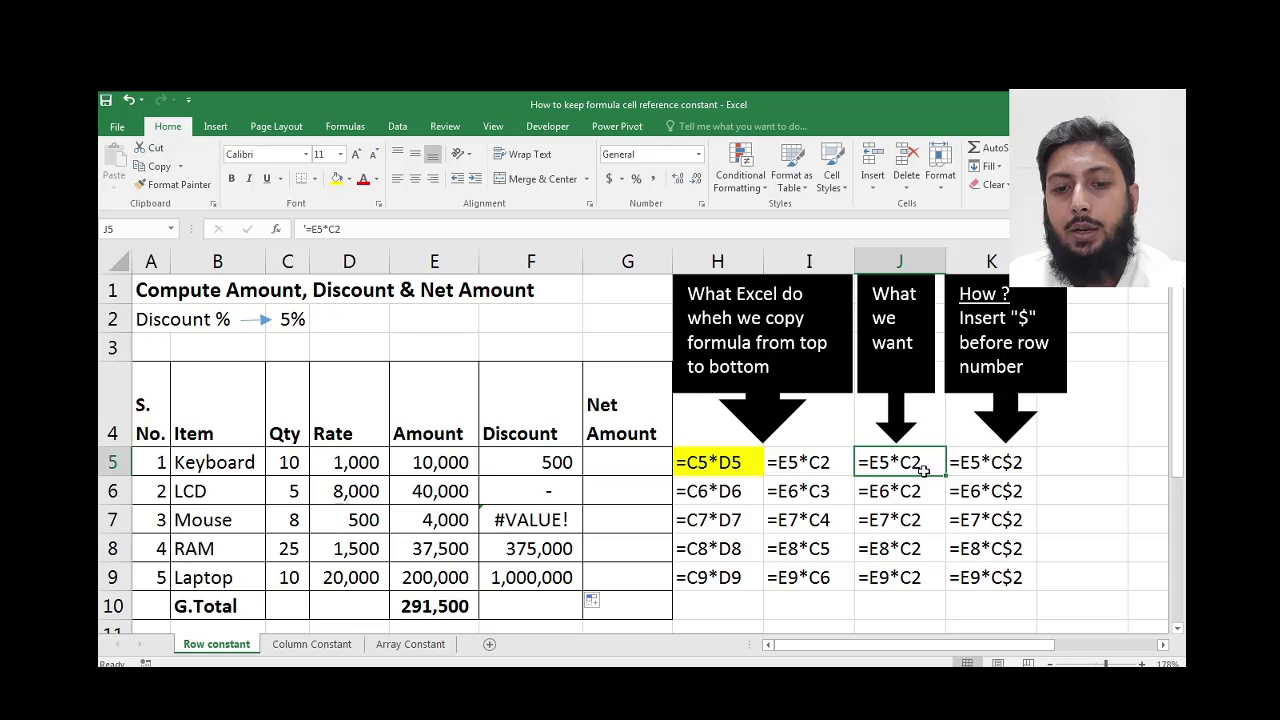
pyautogui.click(925, 491)
pyautogui.click(924, 522)
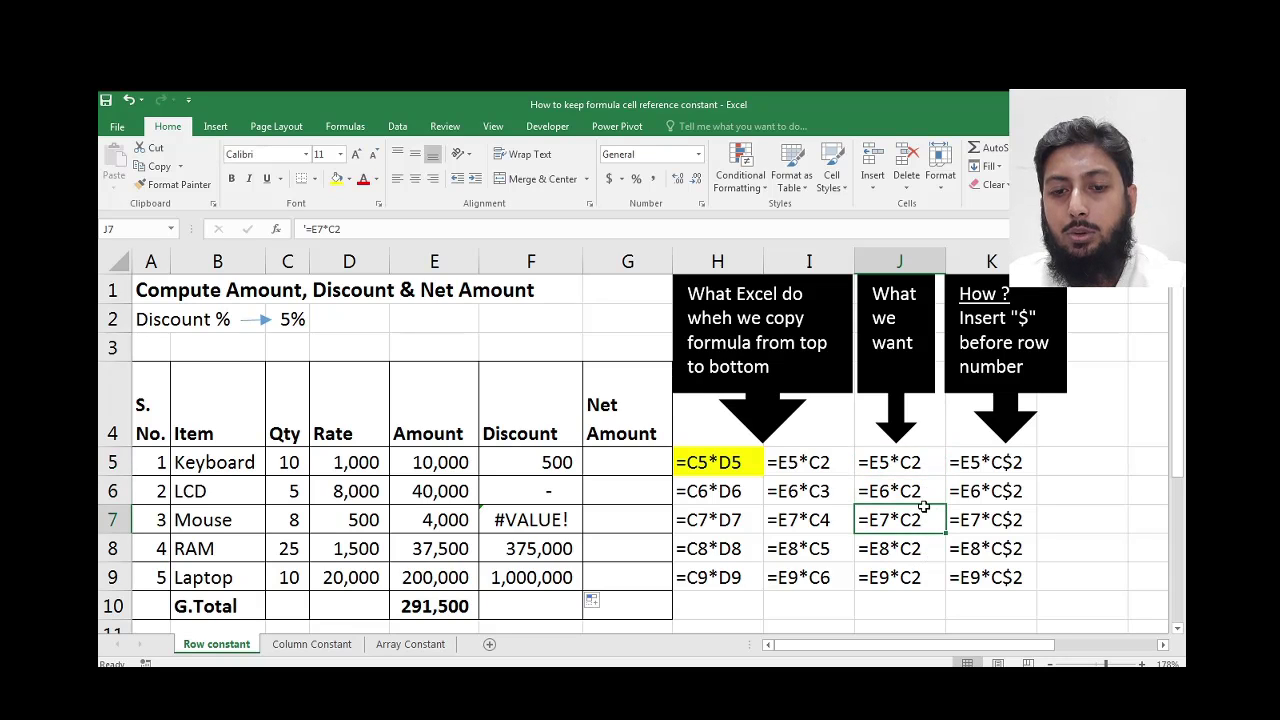
pyautogui.click(925, 494)
pyautogui.click(922, 520)
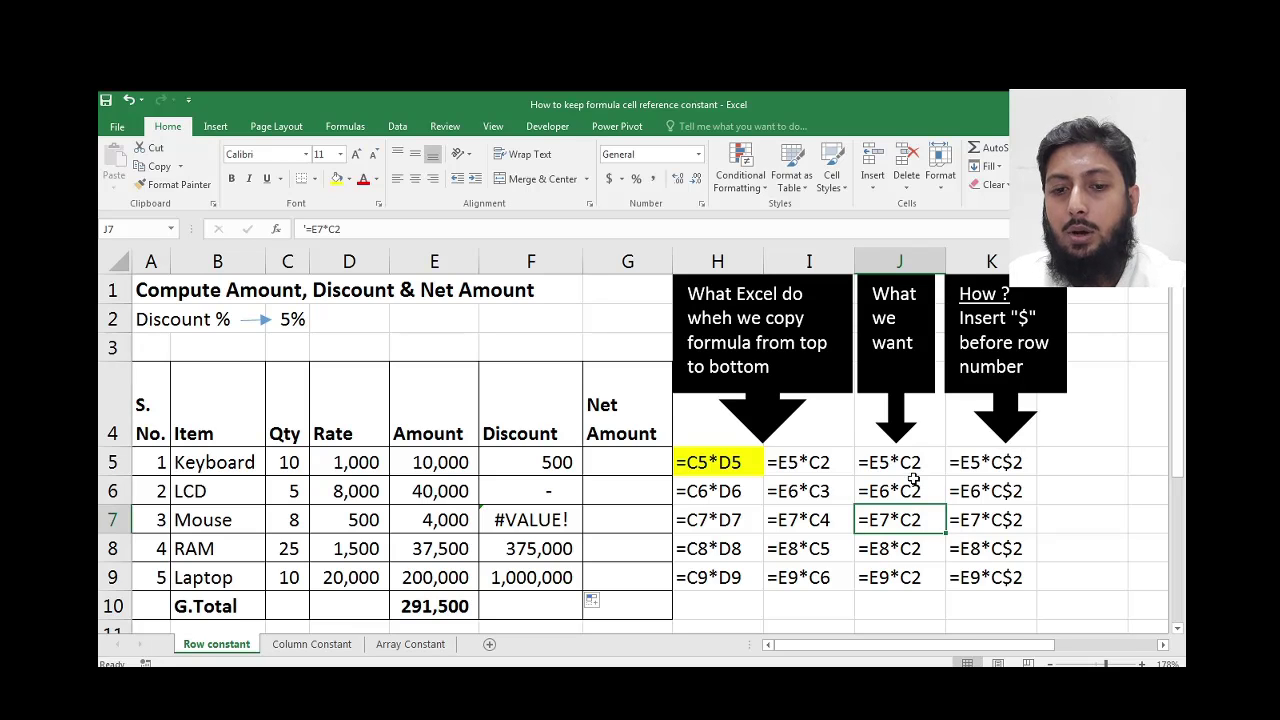
pyautogui.click(1020, 470)
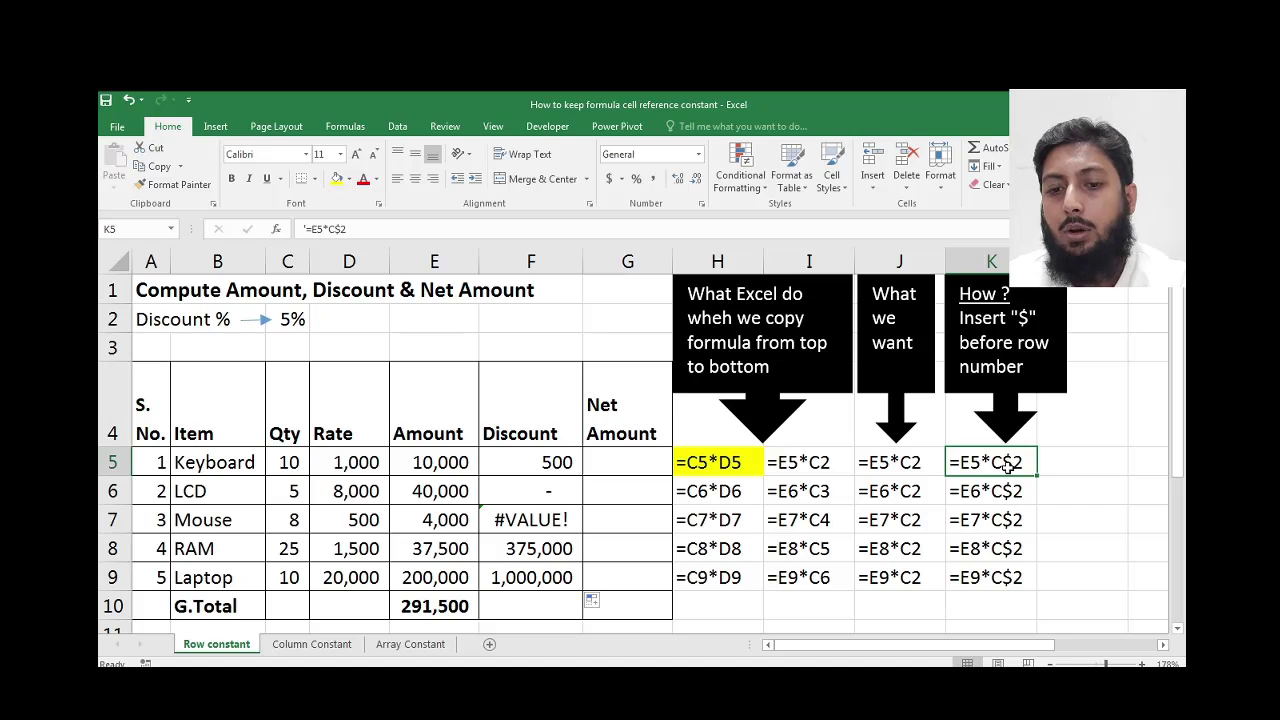
pyautogui.click(1020, 495)
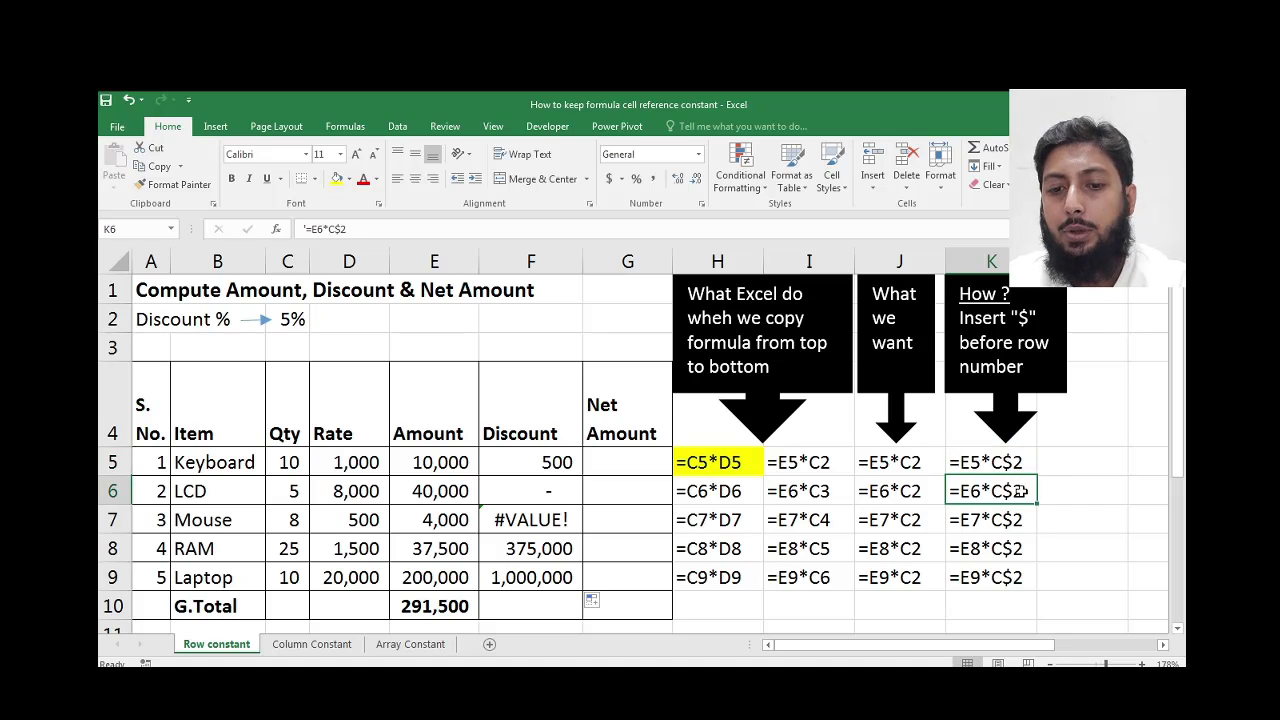
pyautogui.click(1020, 522)
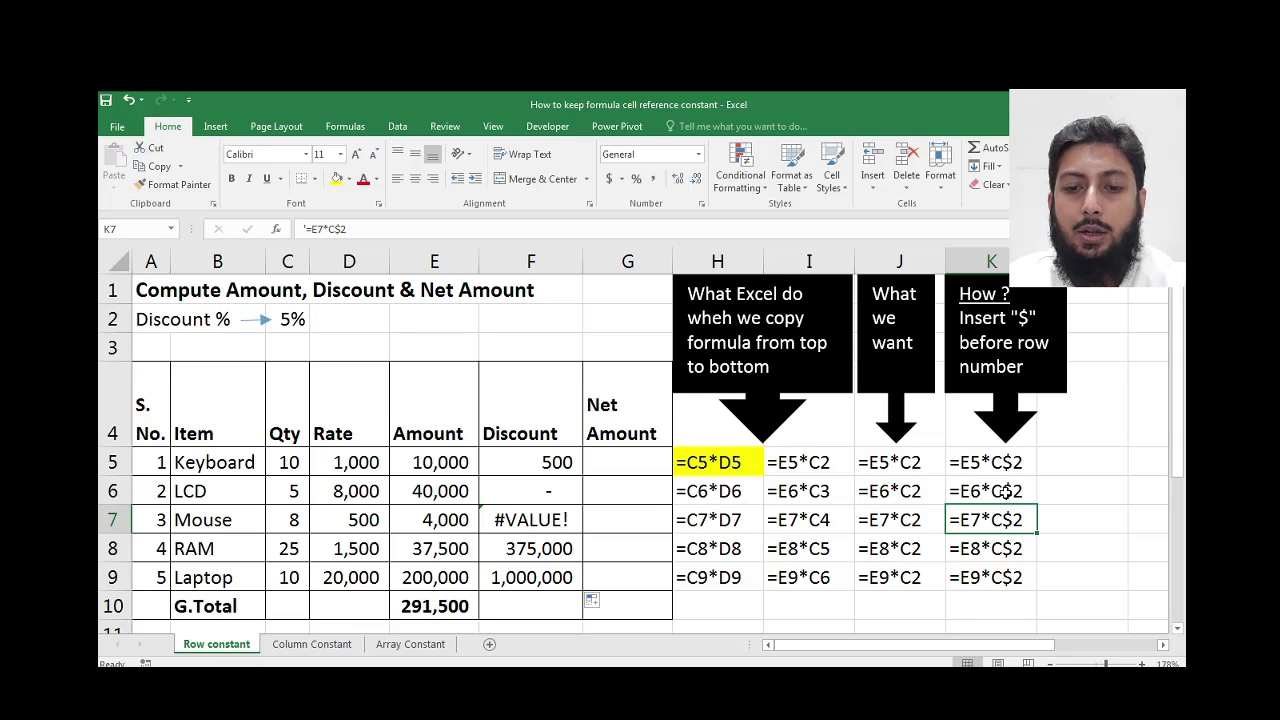
# Clear the Discount formulas in F5:F9 and return to the Keyboard row's Discount cell F5.
pyautogui.moveTo(530, 462); pyautogui.dragTo(530, 577)
pyautogui.press('Delete')
pyautogui.press('Up')
pyautogui.press('Down')
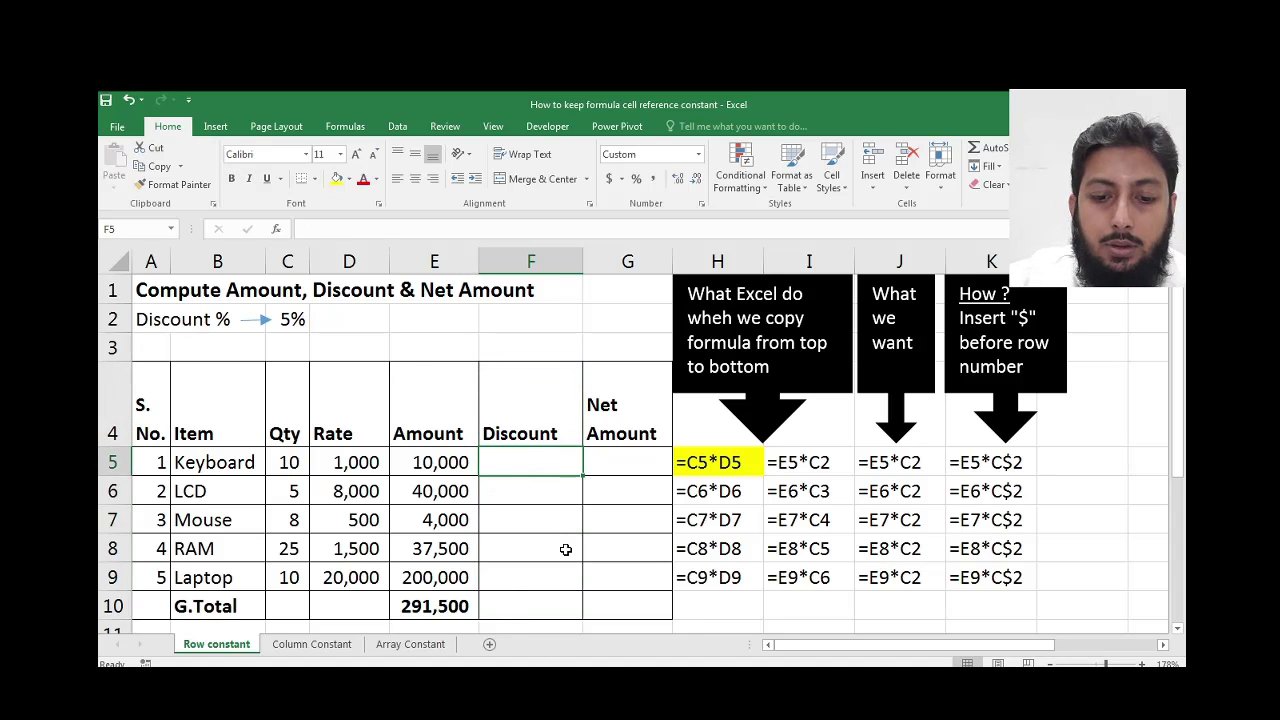
# Enter =E5*C$2 as the Keyboard discount in F5 and fill the formula down to F9.
pyautogui.write('=')
pyautogui.click(418, 462)
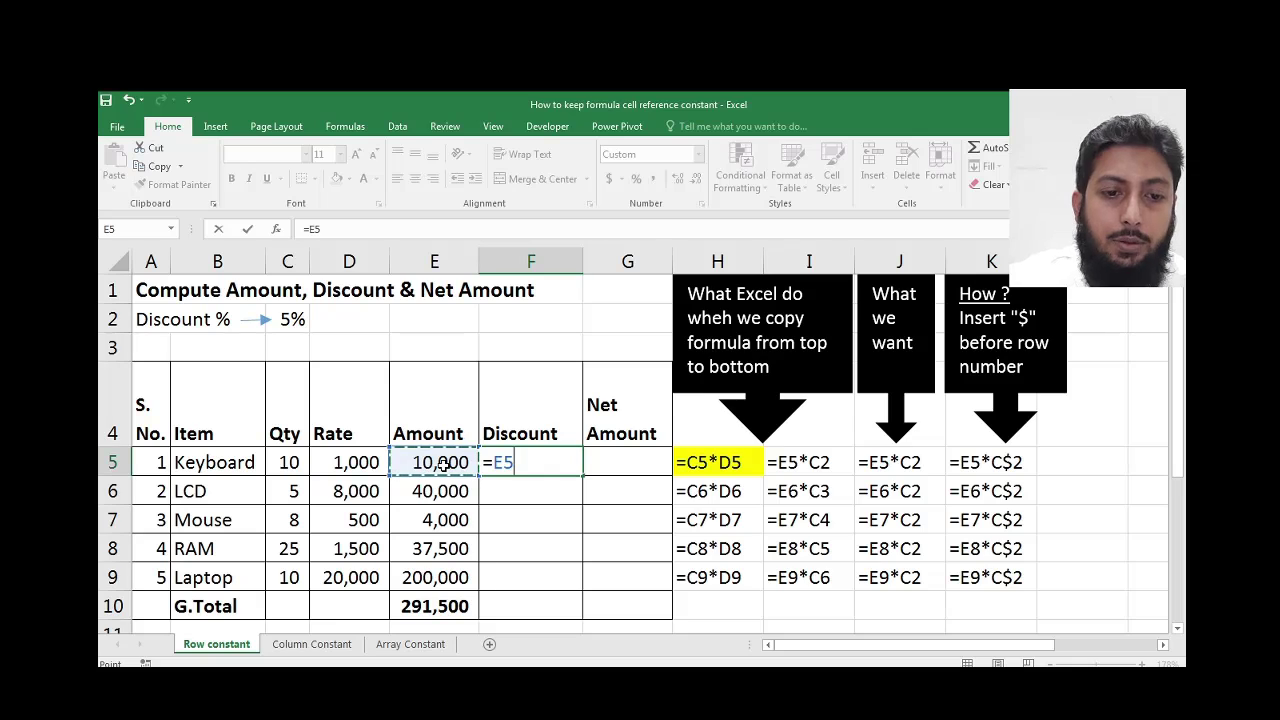
pyautogui.write('*')
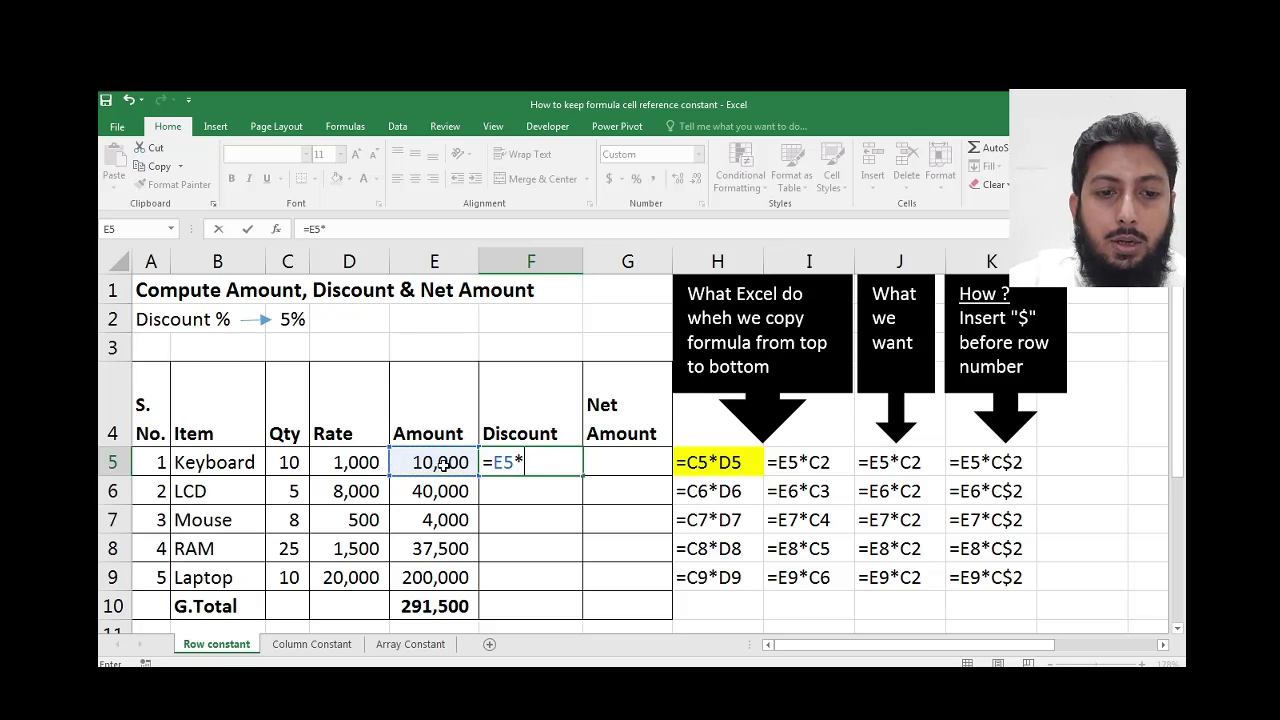
pyautogui.click(289, 320)
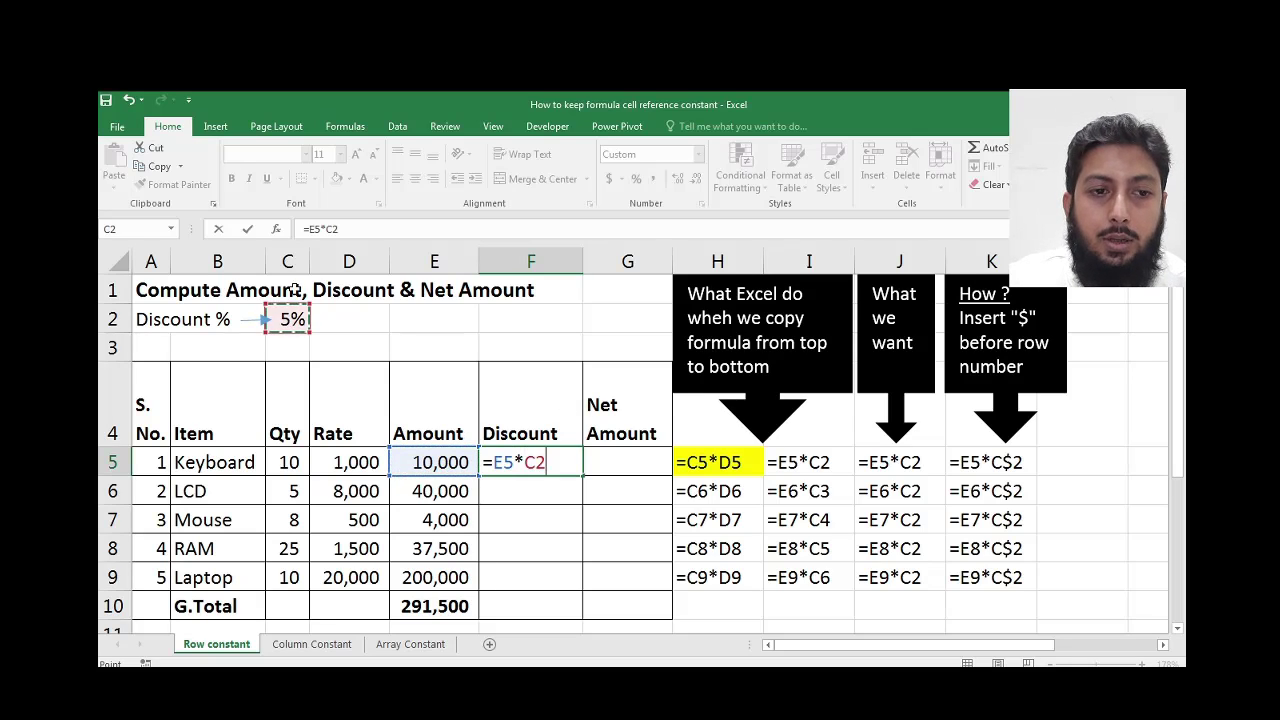
pyautogui.click(333, 229)
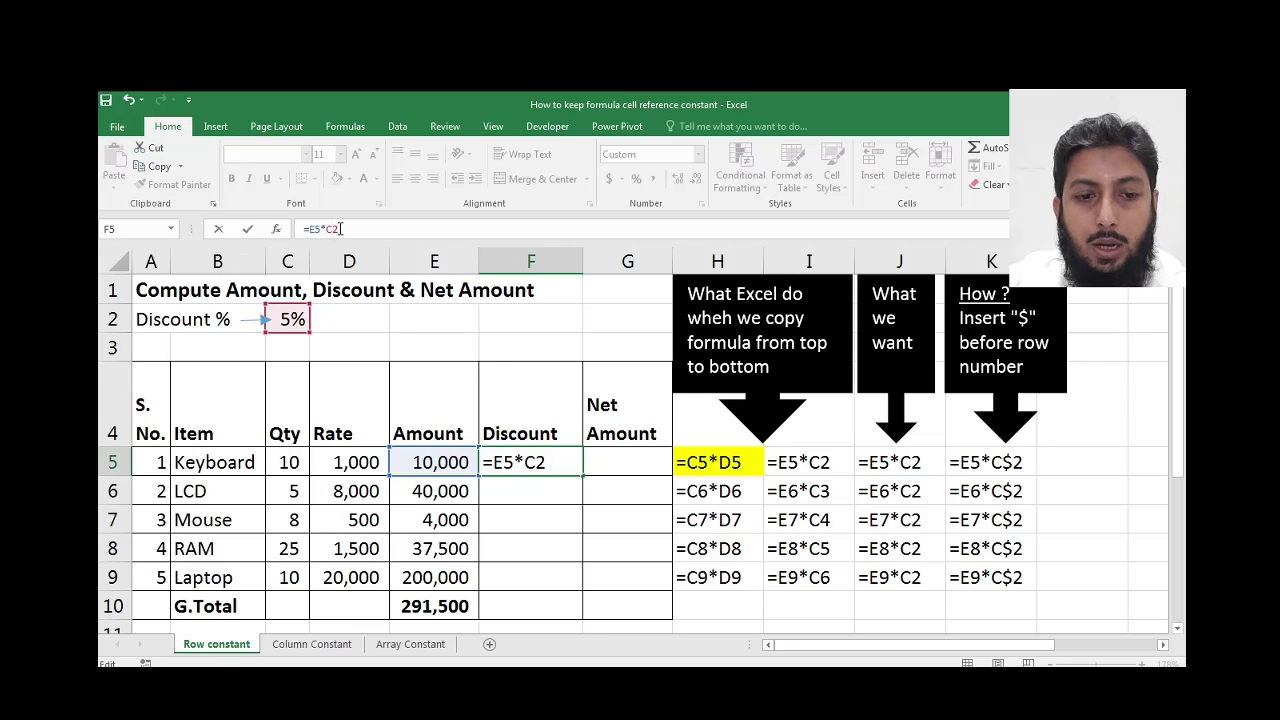
pyautogui.write('$')
pyautogui.press('Return')
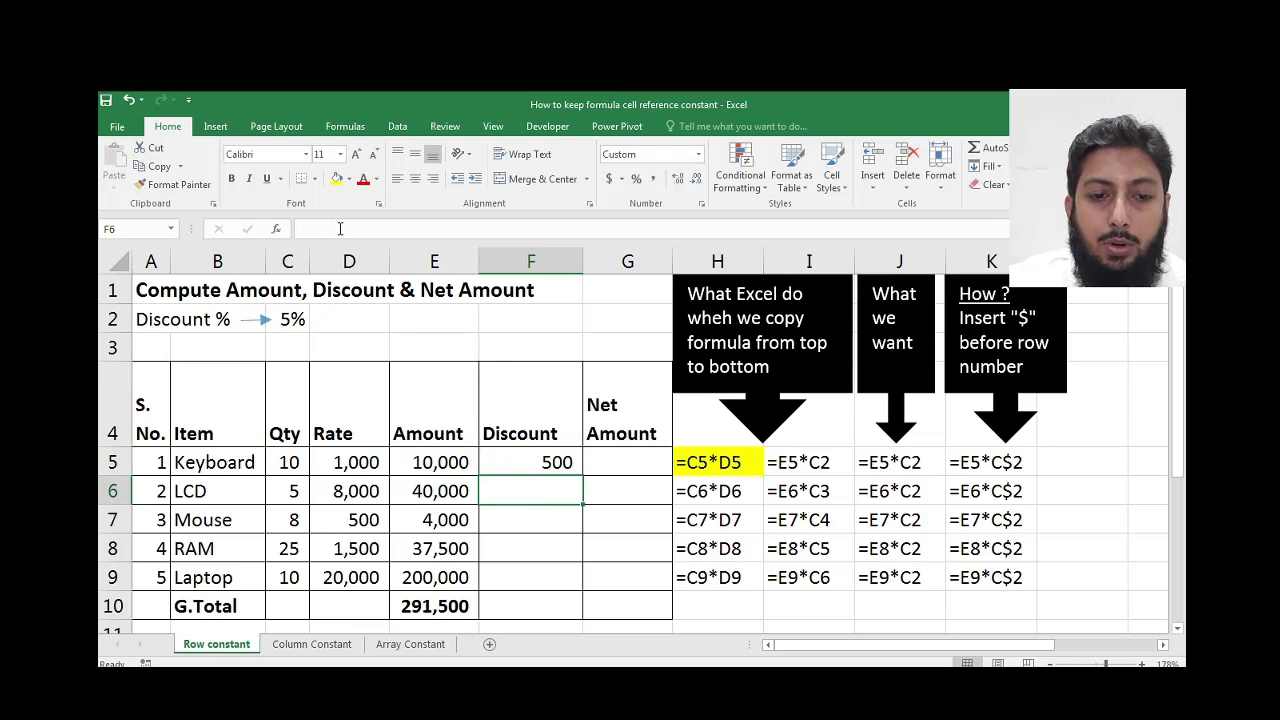
pyautogui.click(562, 463)
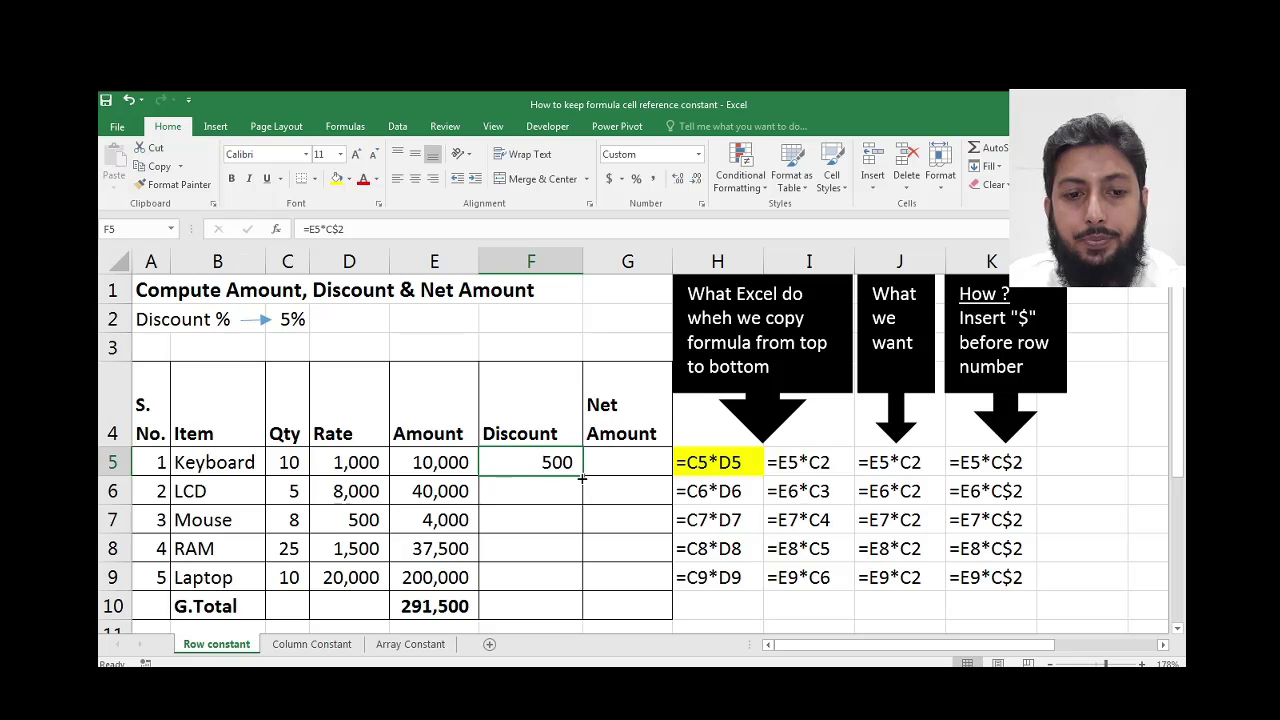
pyautogui.moveTo(581, 477); pyautogui.dragTo(571, 582)
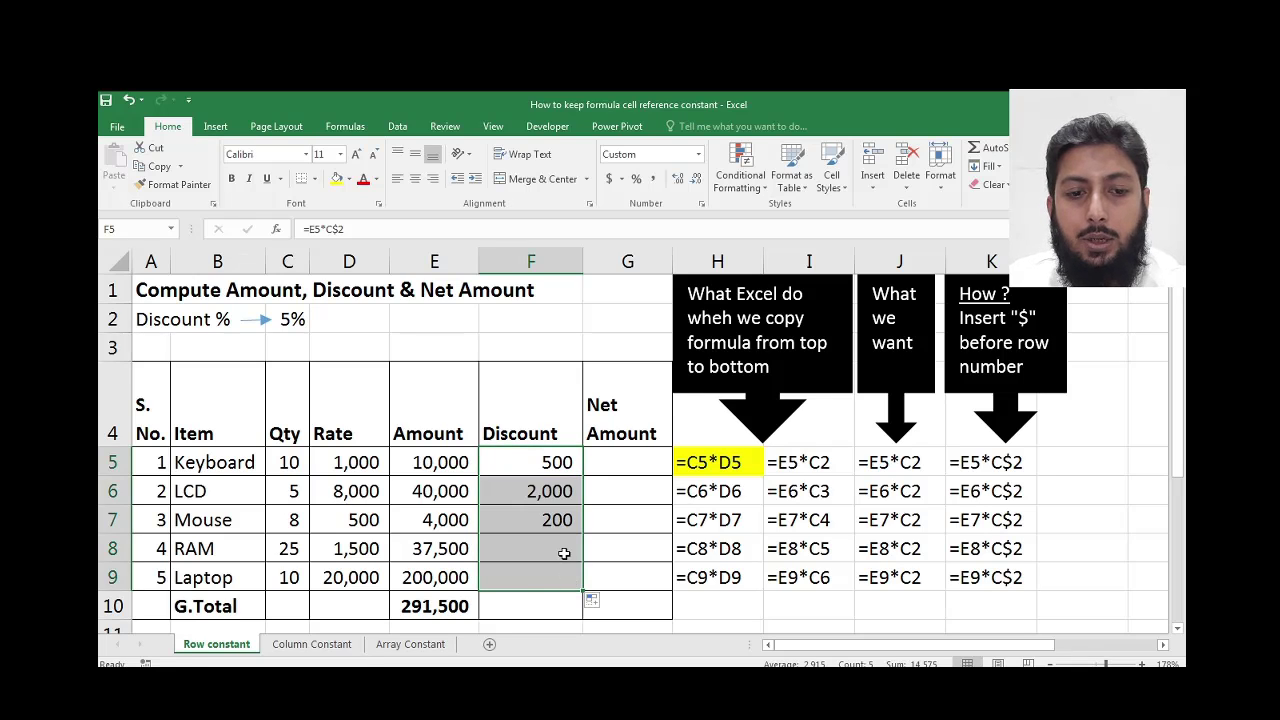
# Check the Discount formulas in F5:F9 cell by cell for the constant row reference C$2.
pyautogui.click(557, 491)
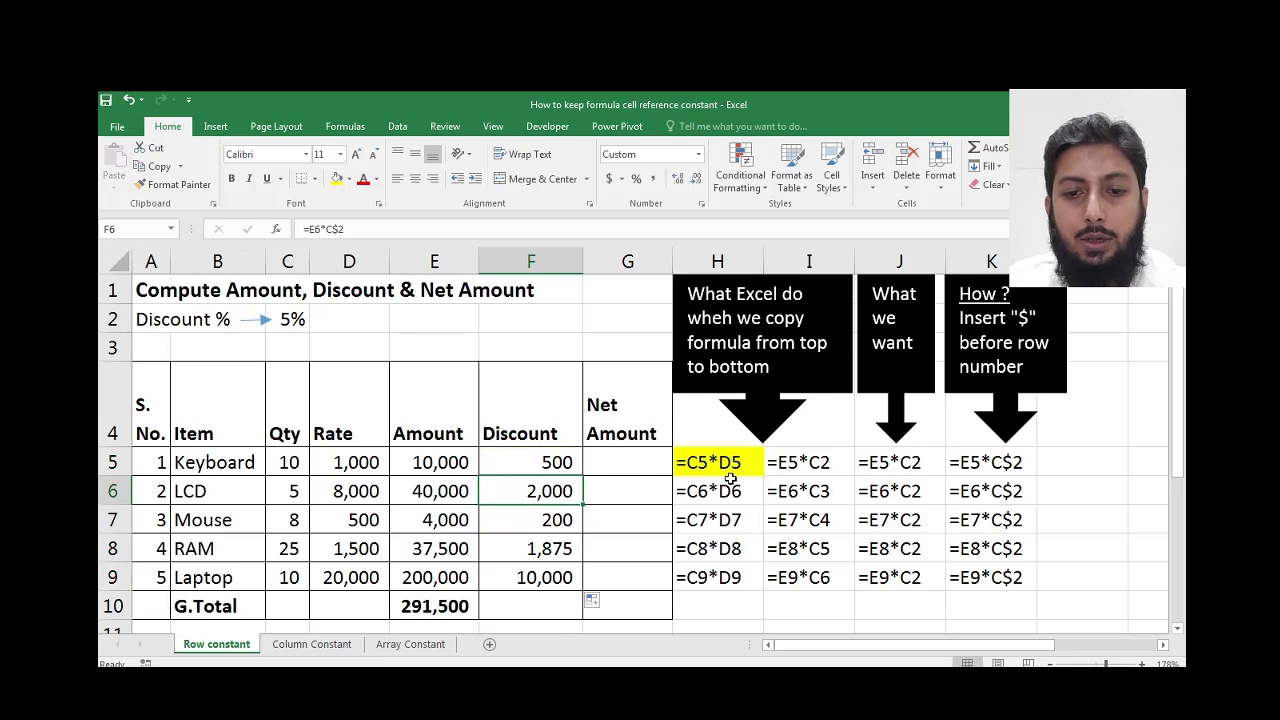
pyautogui.click(547, 519)
pyautogui.click(556, 548)
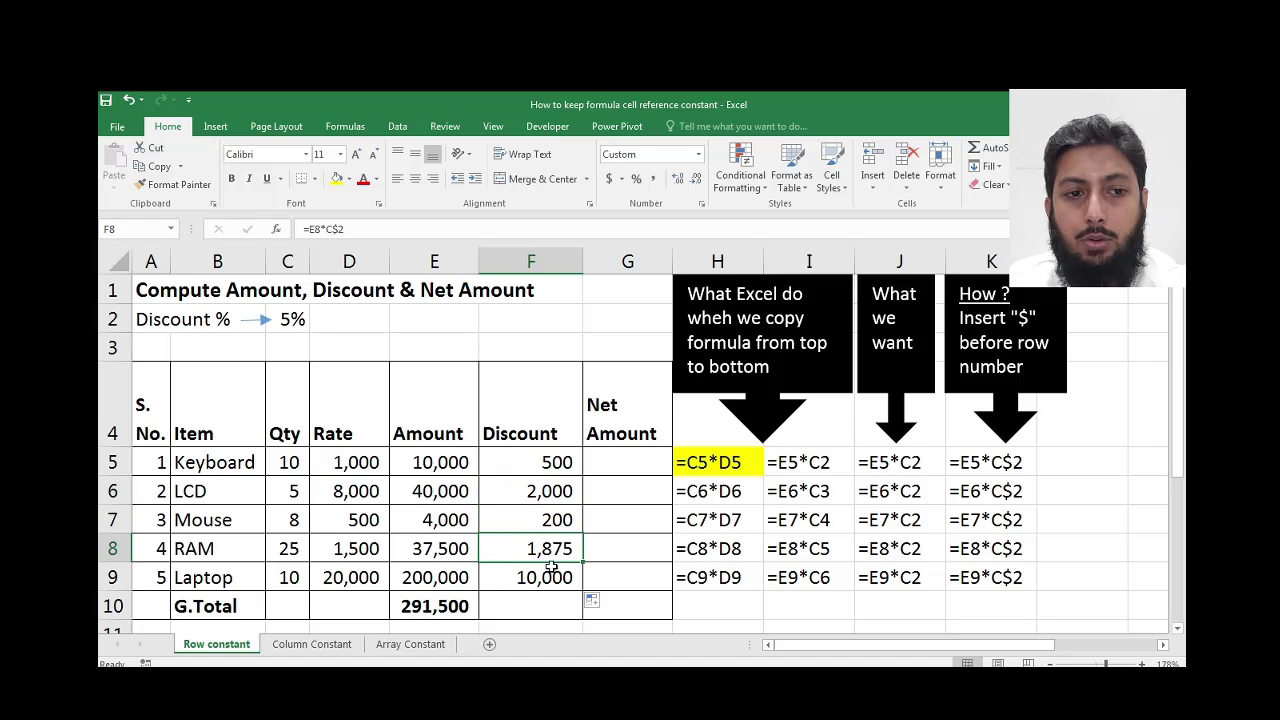
pyautogui.click(551, 577)
pyautogui.click(549, 490)
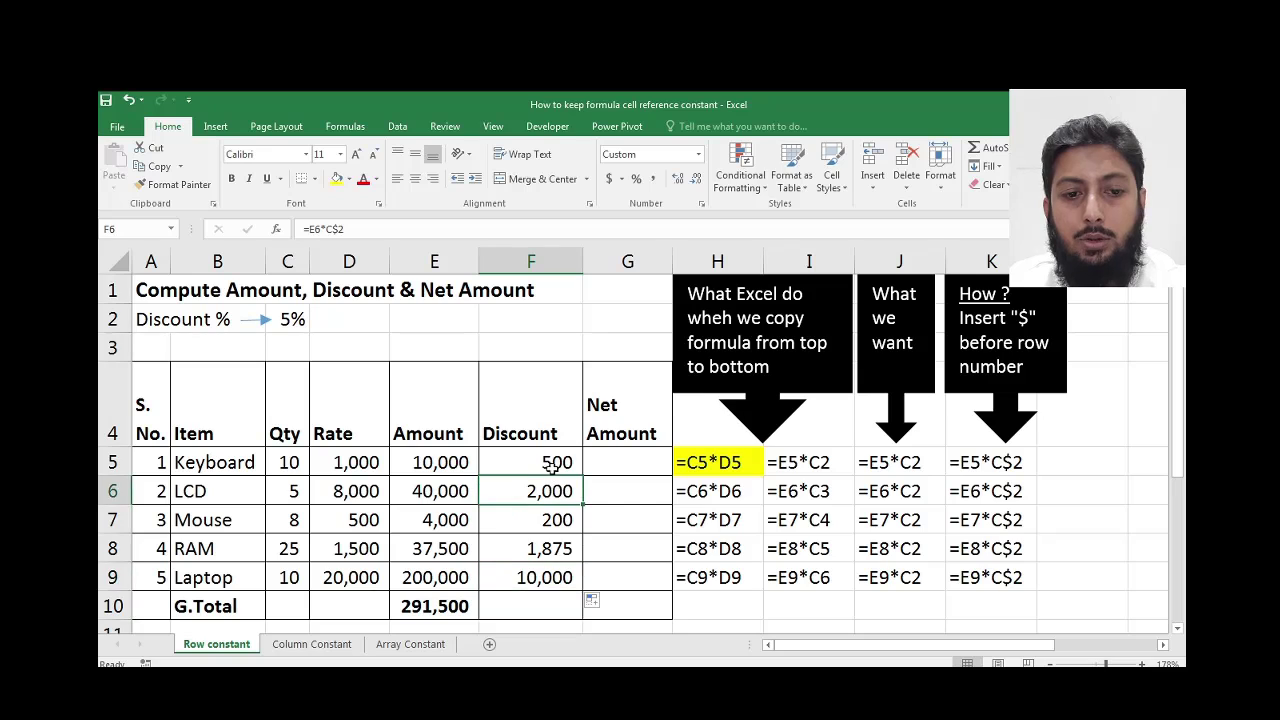
pyautogui.click(566, 461)
pyautogui.press('Down')
pyautogui.press('Down')
pyautogui.press('Down')
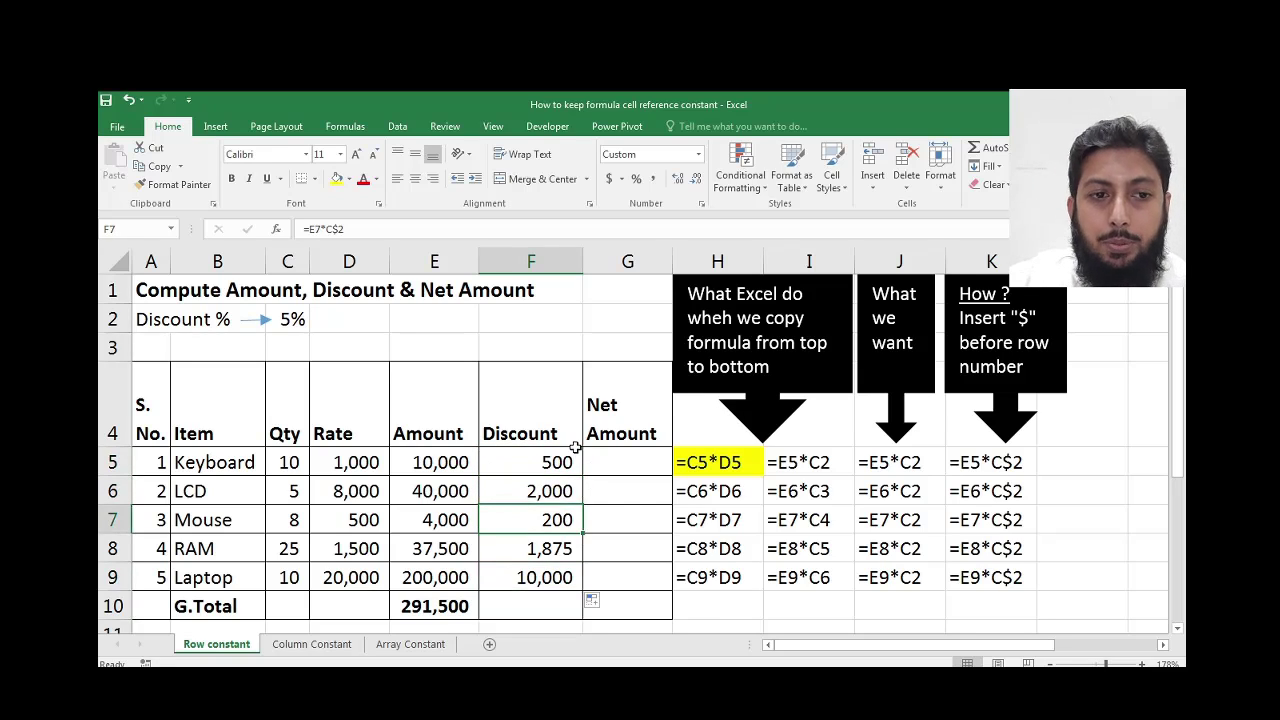
pyautogui.press('Down')
pyautogui.press('Up')
pyautogui.press('Up')
pyautogui.press('Up')
pyautogui.press('Up')
pyautogui.press('Up')
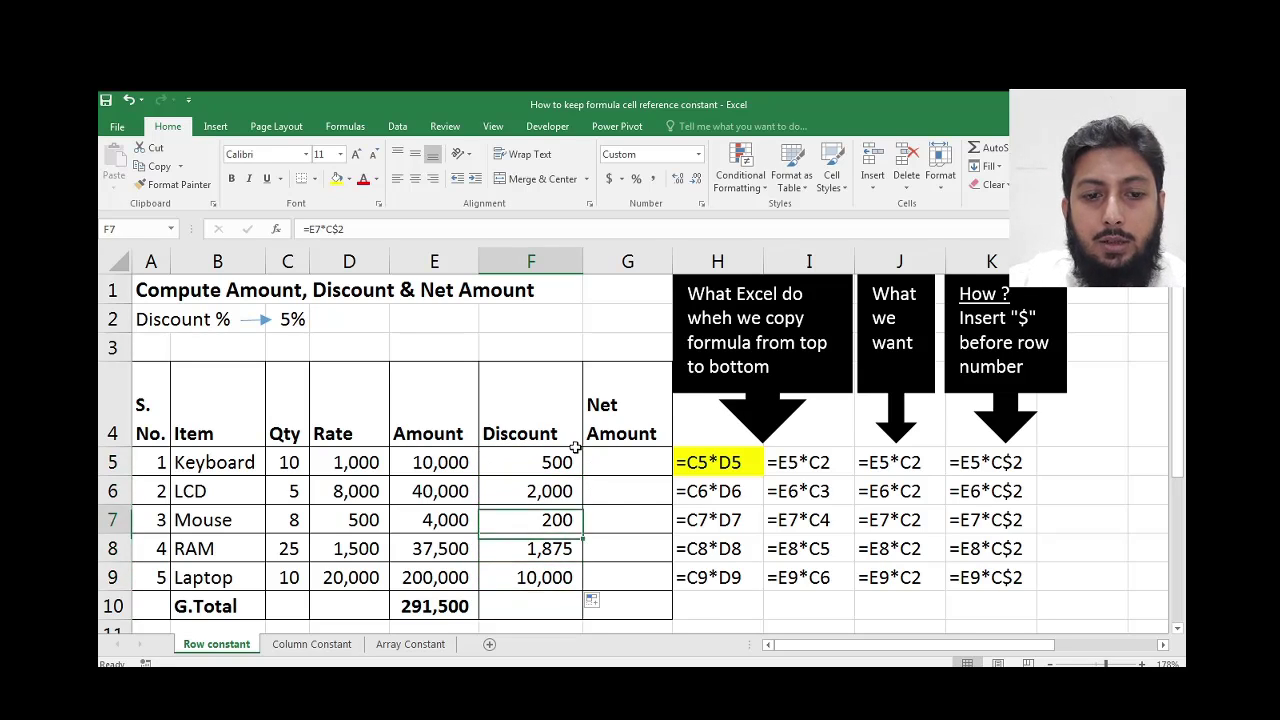
pyautogui.press('Down')
pyautogui.press('Down')
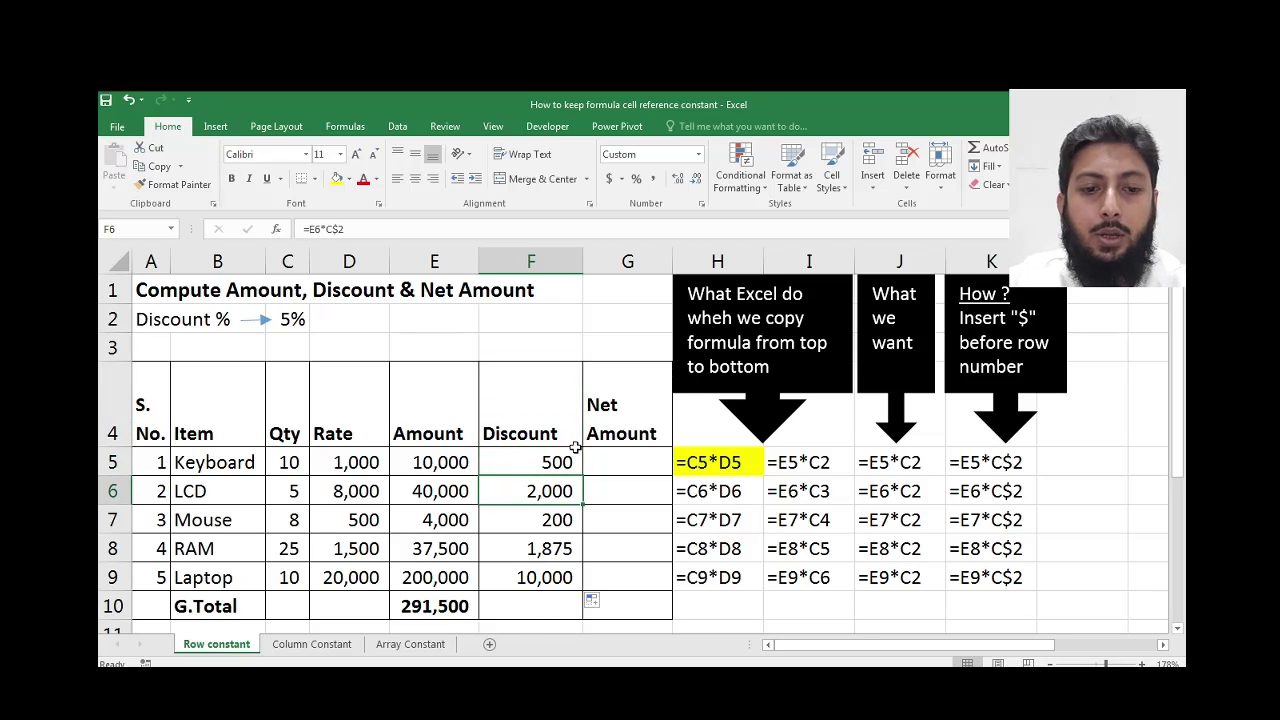
pyautogui.click(570, 462)
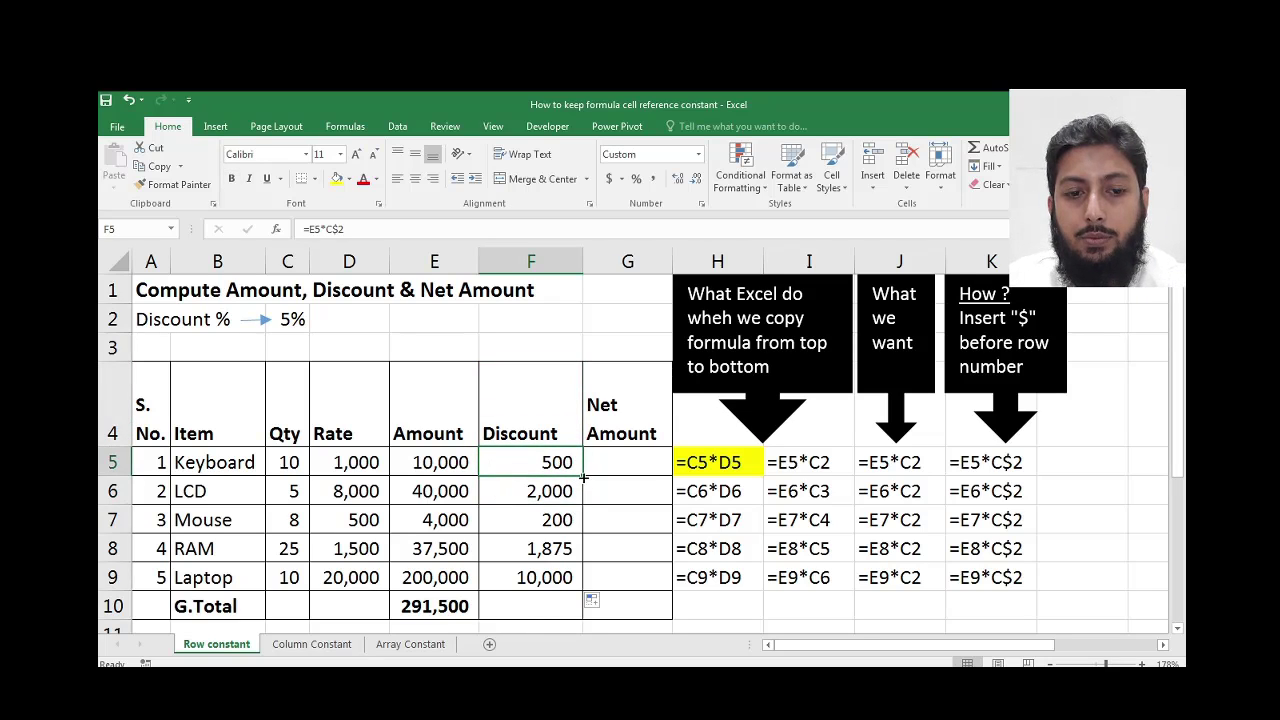
pyautogui.moveTo(582, 512); pyautogui.dragTo(538, 577)
# Copy the G.Total sum formula from E10 across to the Discount and Net Amount columns through G10.
pyautogui.click(434, 606)
pyautogui.moveTo(479, 619); pyautogui.dragTo(625, 610)
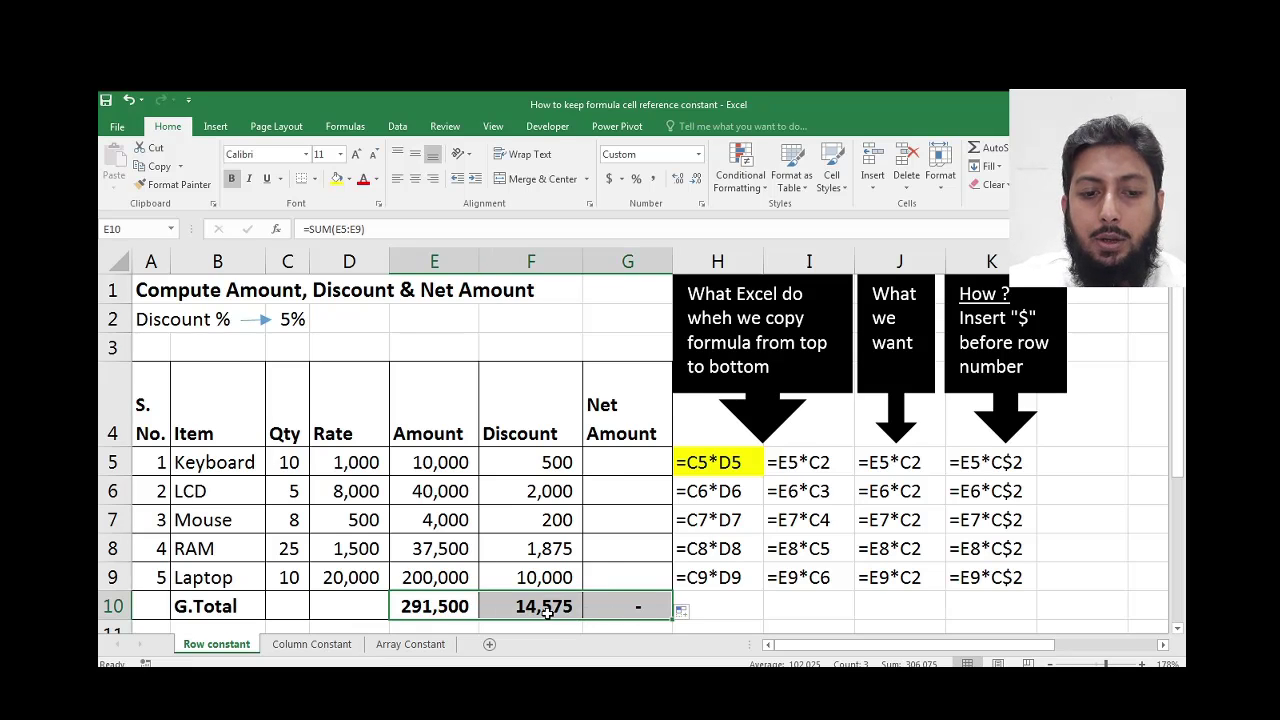
pyautogui.doubleClick(545, 606)
# Enter =E5-F5 in G5 to compute the Keyboard row's Net Amount.
pyautogui.click(625, 465)
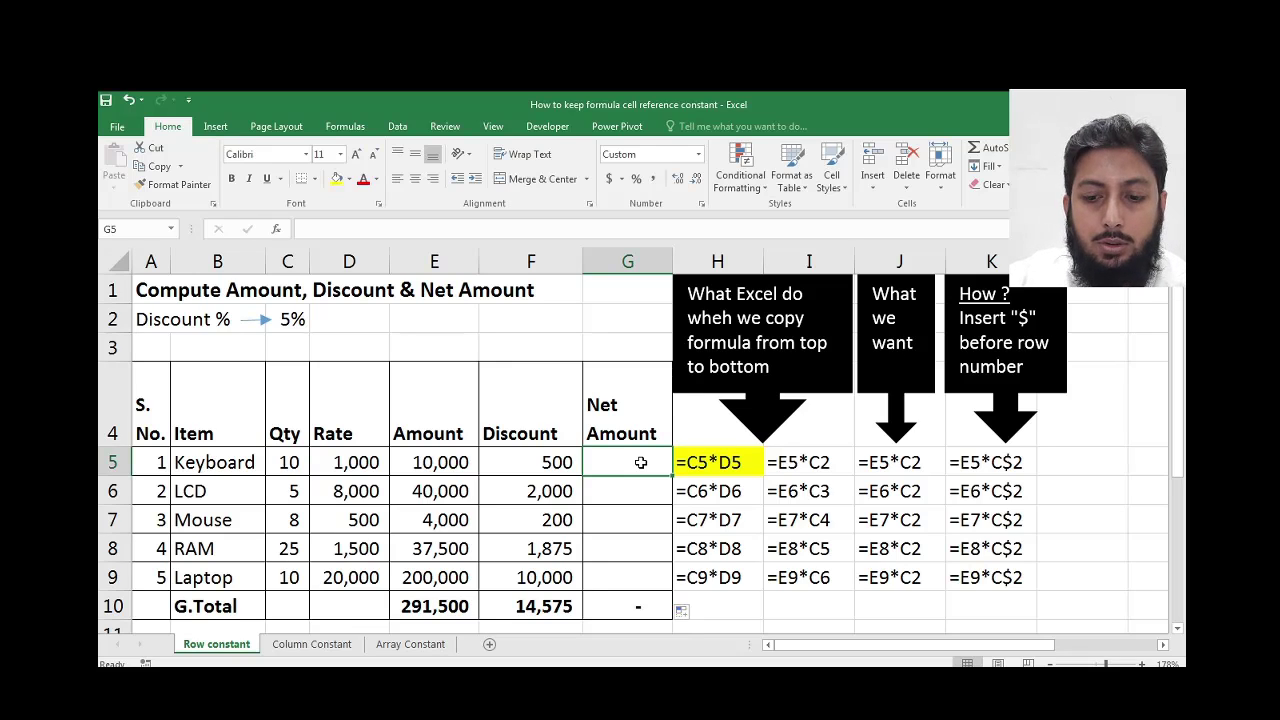
pyautogui.write('+')
pyautogui.press('BackSpace')
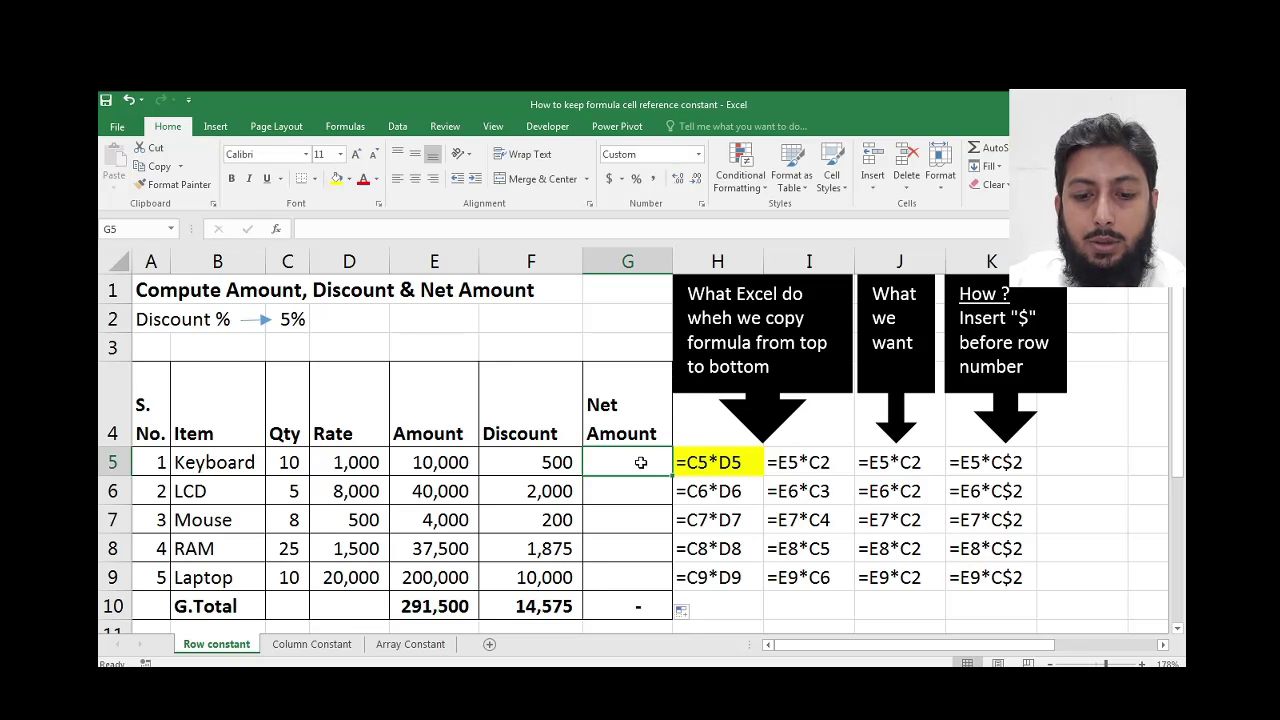
pyautogui.write('=')
pyautogui.press('Left')
pyautogui.press('Left')
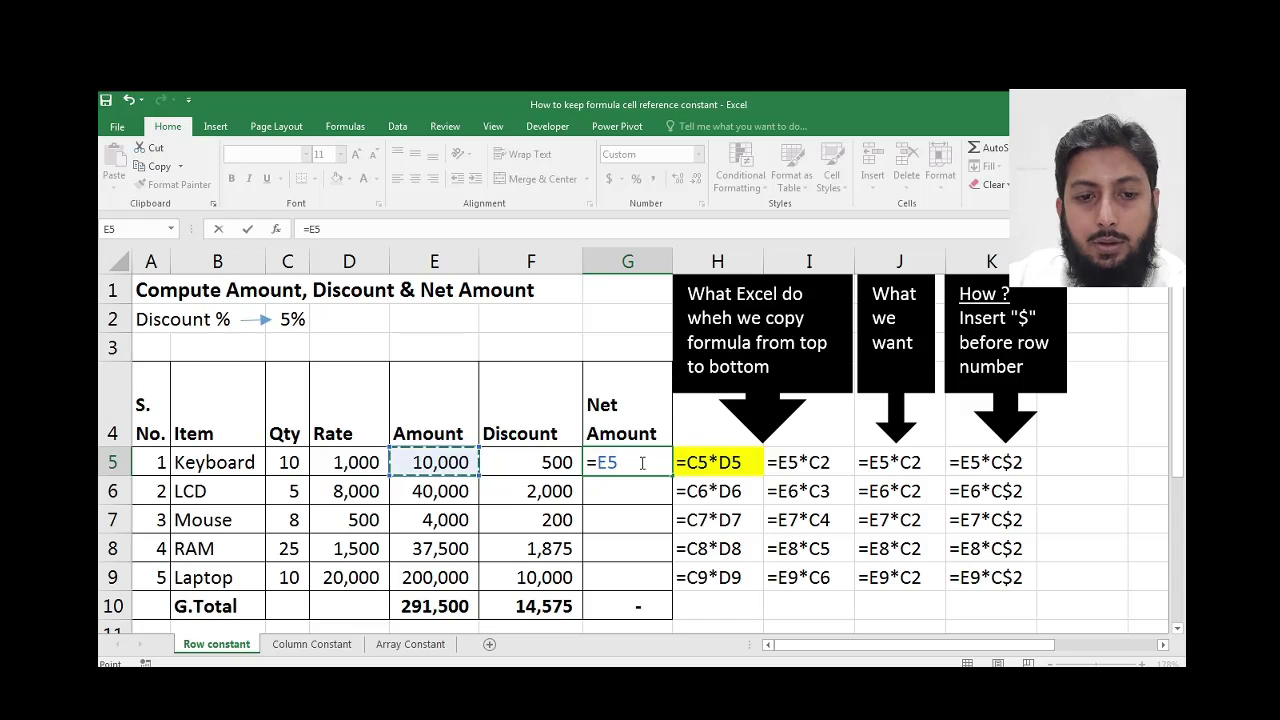
pyautogui.write('-')
pyautogui.press('Left')
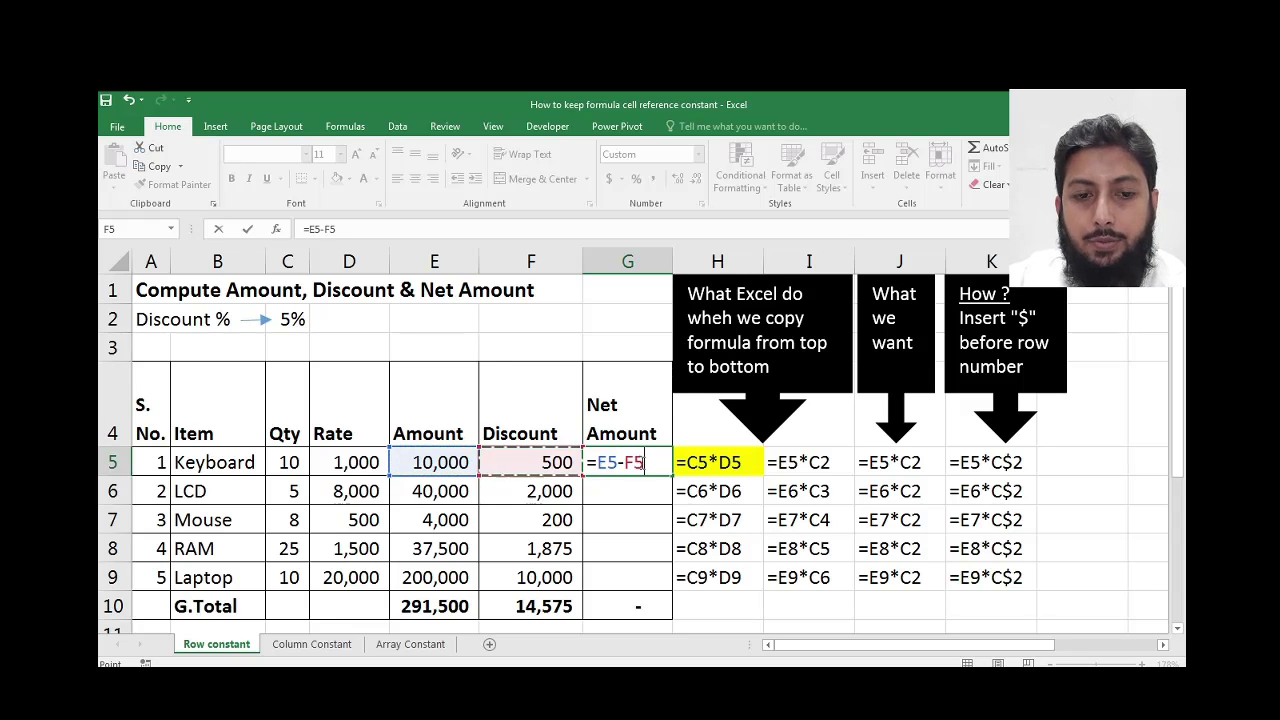
pyautogui.press('Return')
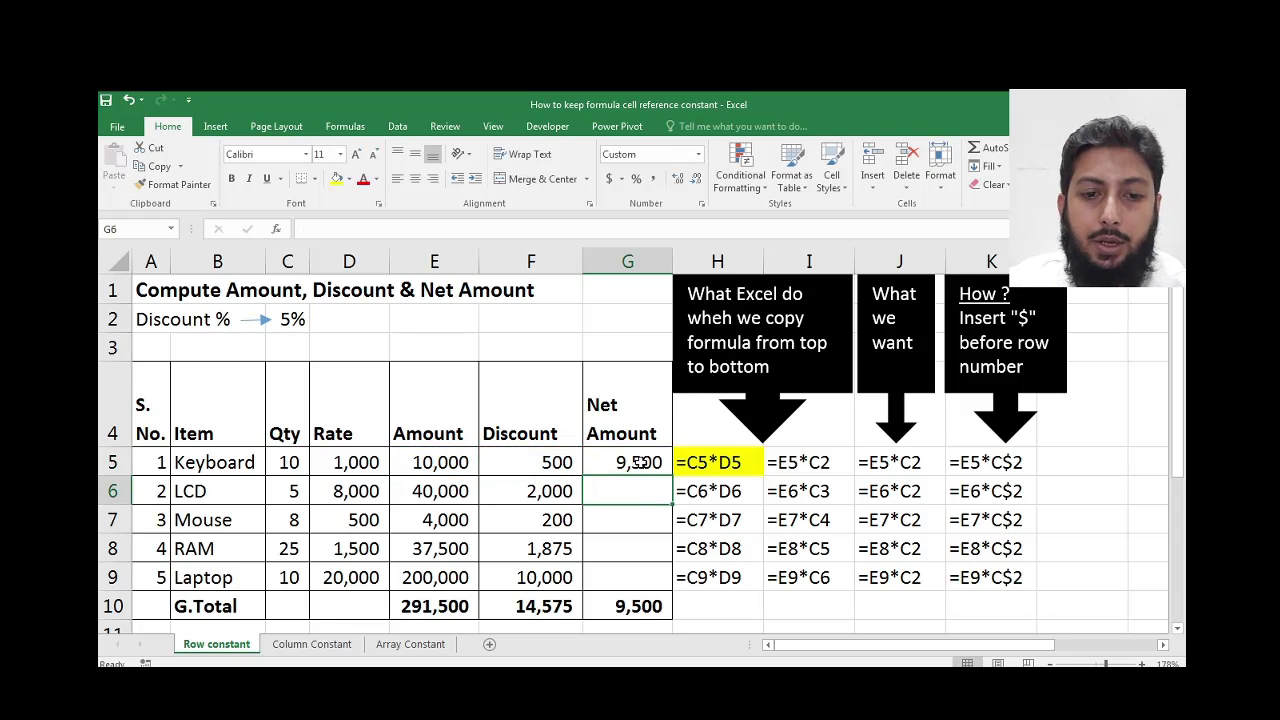
# Switch to the Column Constant sheet and select the Name column of the salary table, A4:A13.
pyautogui.hotkey('ctrl', 'pagedown')
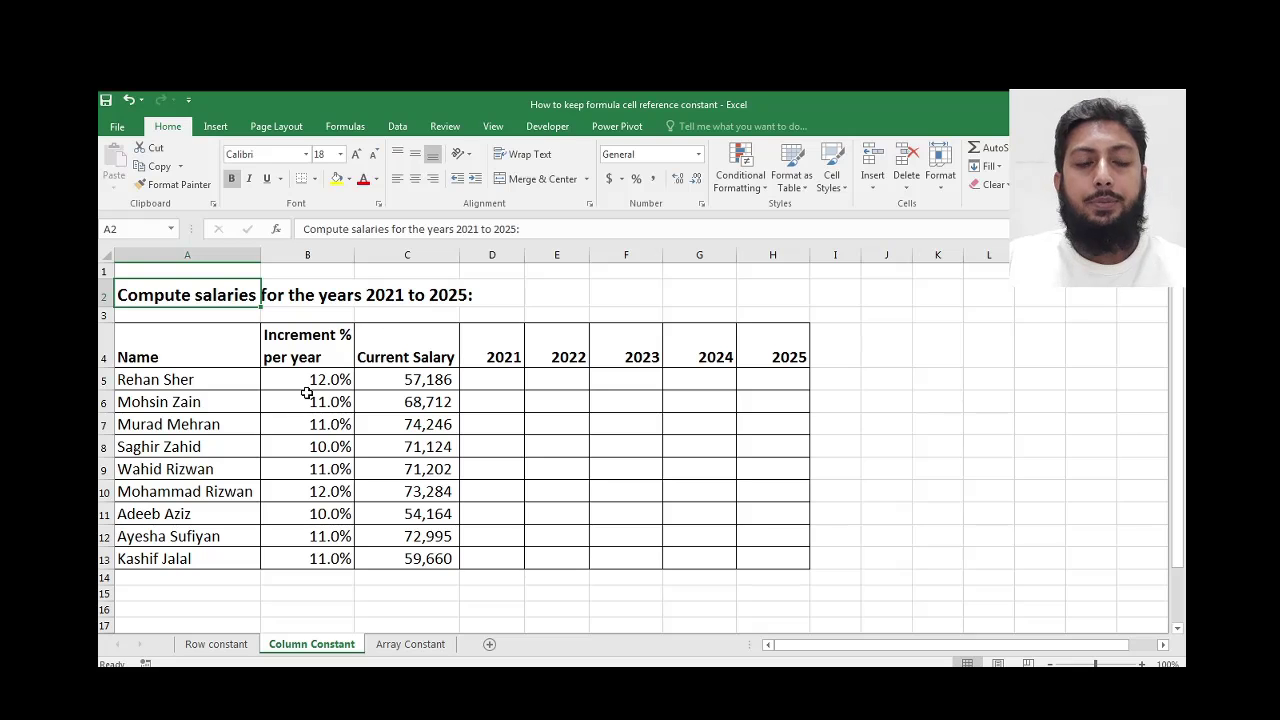
pyautogui.moveTo(183, 348); pyautogui.dragTo(172, 558)
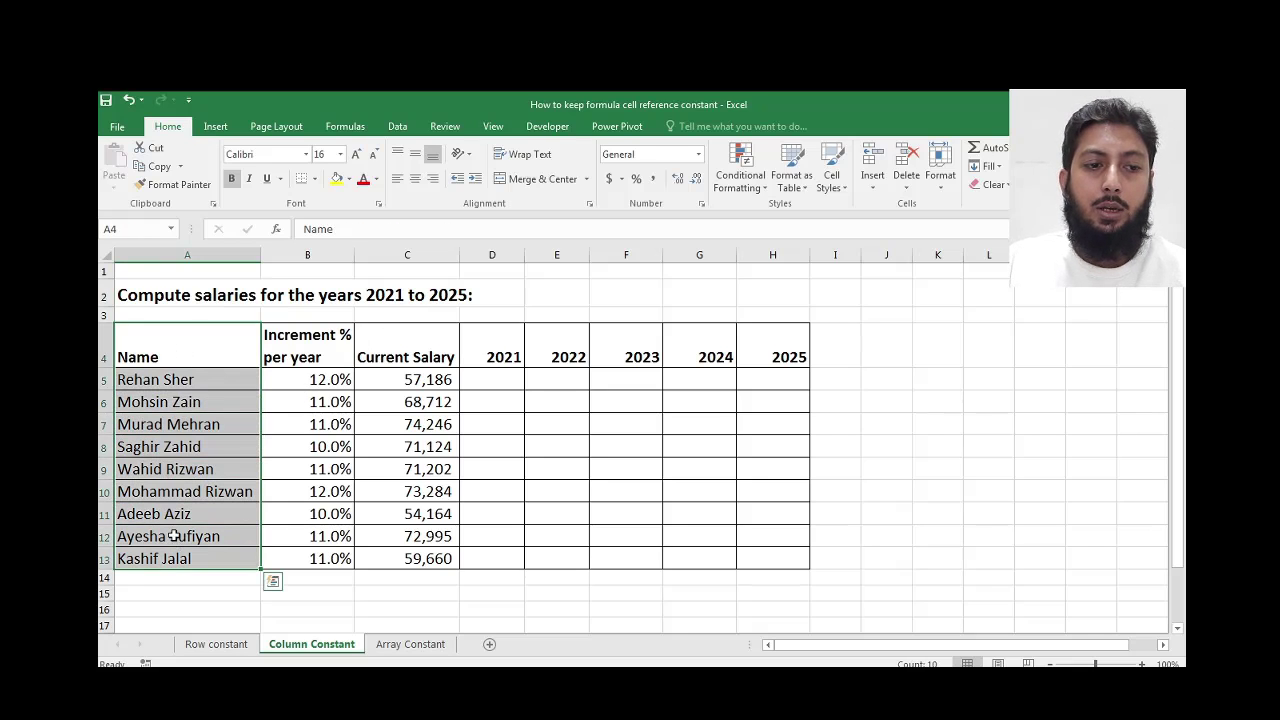
# Examine the Increment % and Current Salary columns and the empty year cells in the first employee's row.
pyautogui.moveTo(307, 380); pyautogui.dragTo(307, 513)
pyautogui.moveTo(408, 343); pyautogui.dragTo(416, 560)
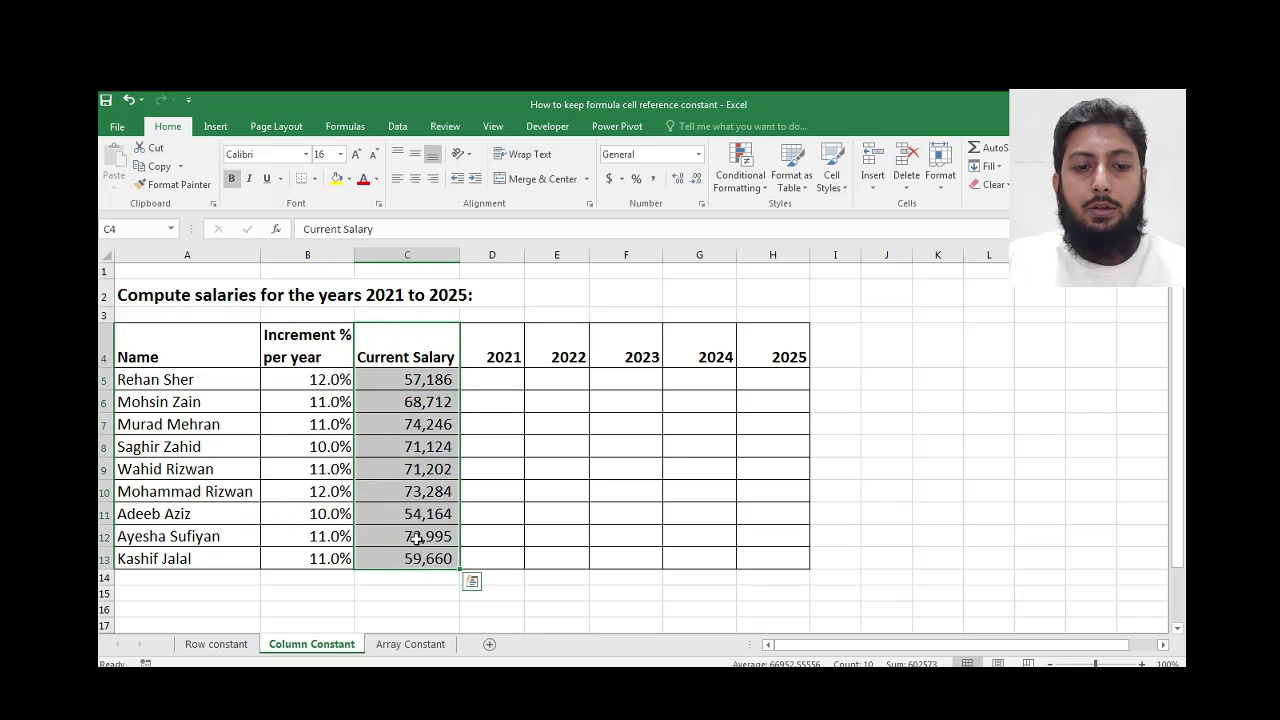
pyautogui.click(450, 379)
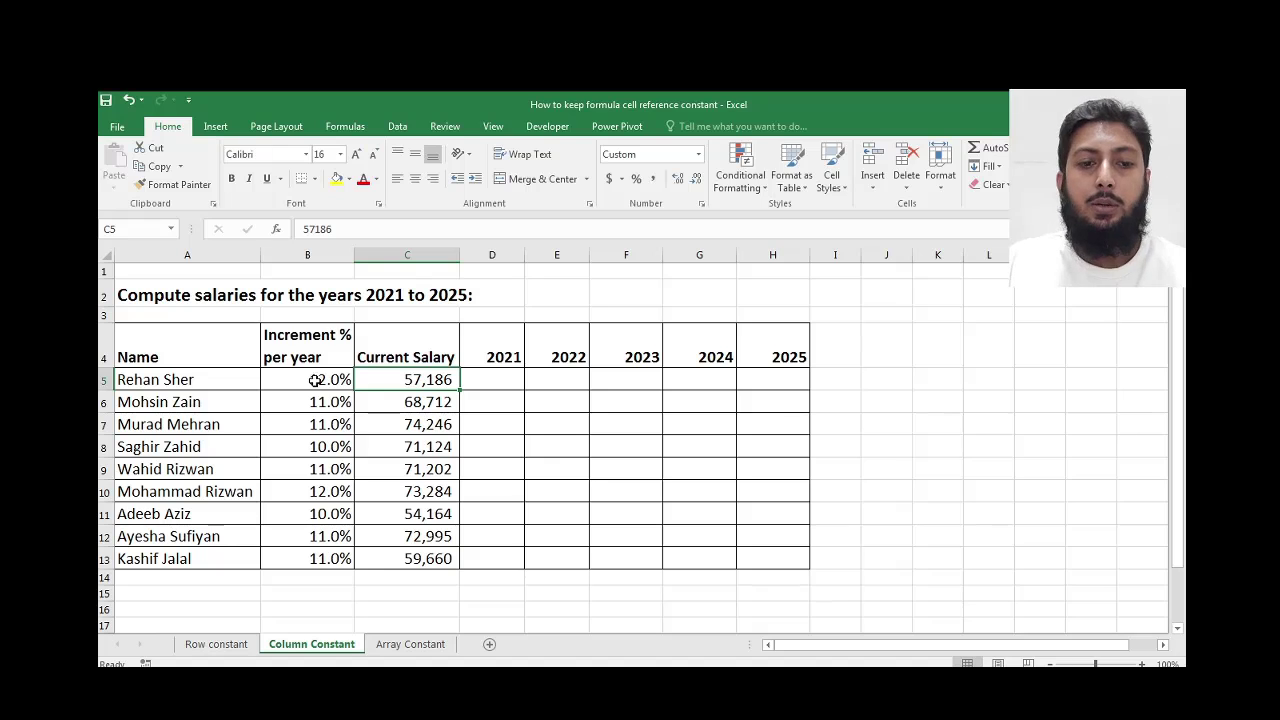
pyautogui.click(494, 380)
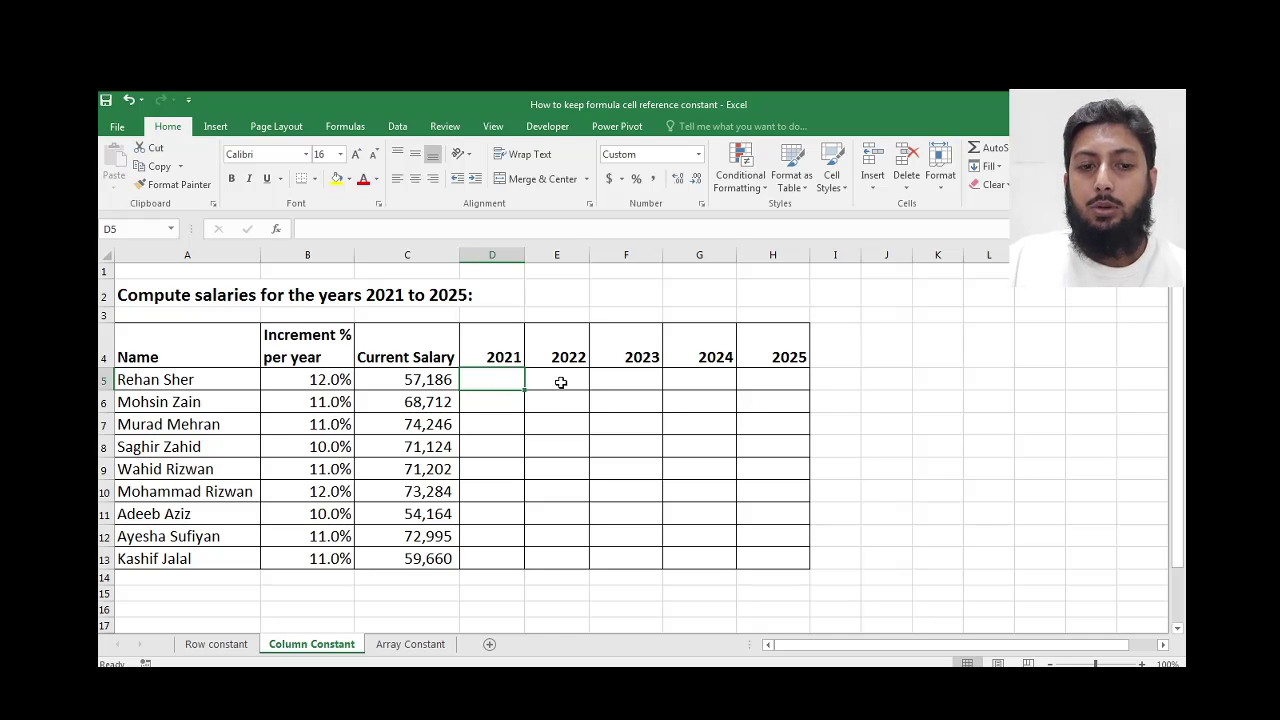
pyautogui.click(561, 382)
pyautogui.click(502, 383)
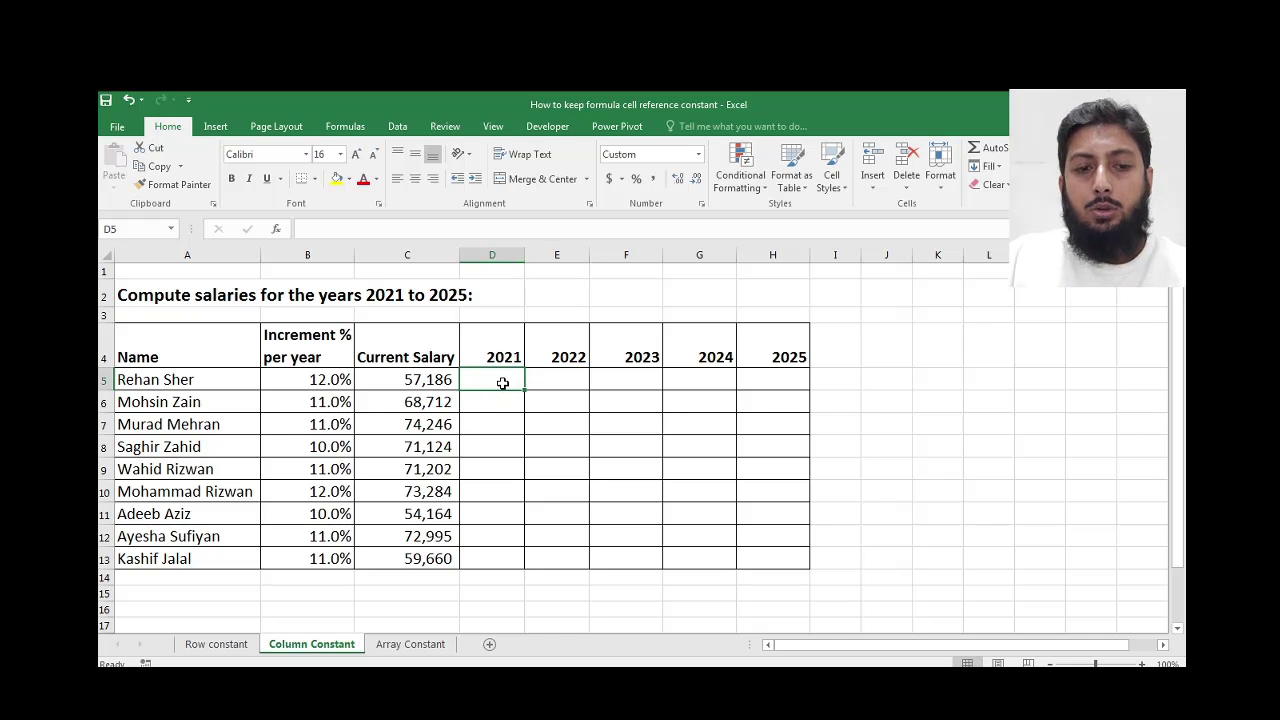
pyautogui.click(323, 379)
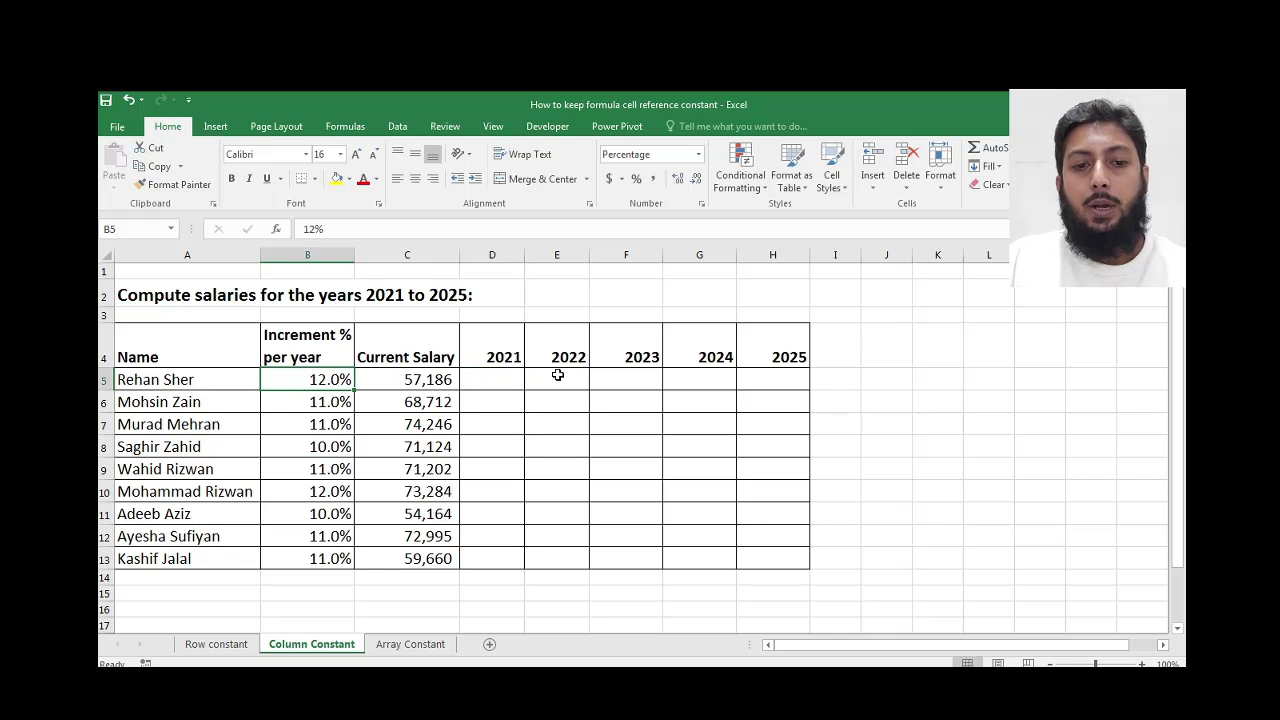
pyautogui.click(641, 376)
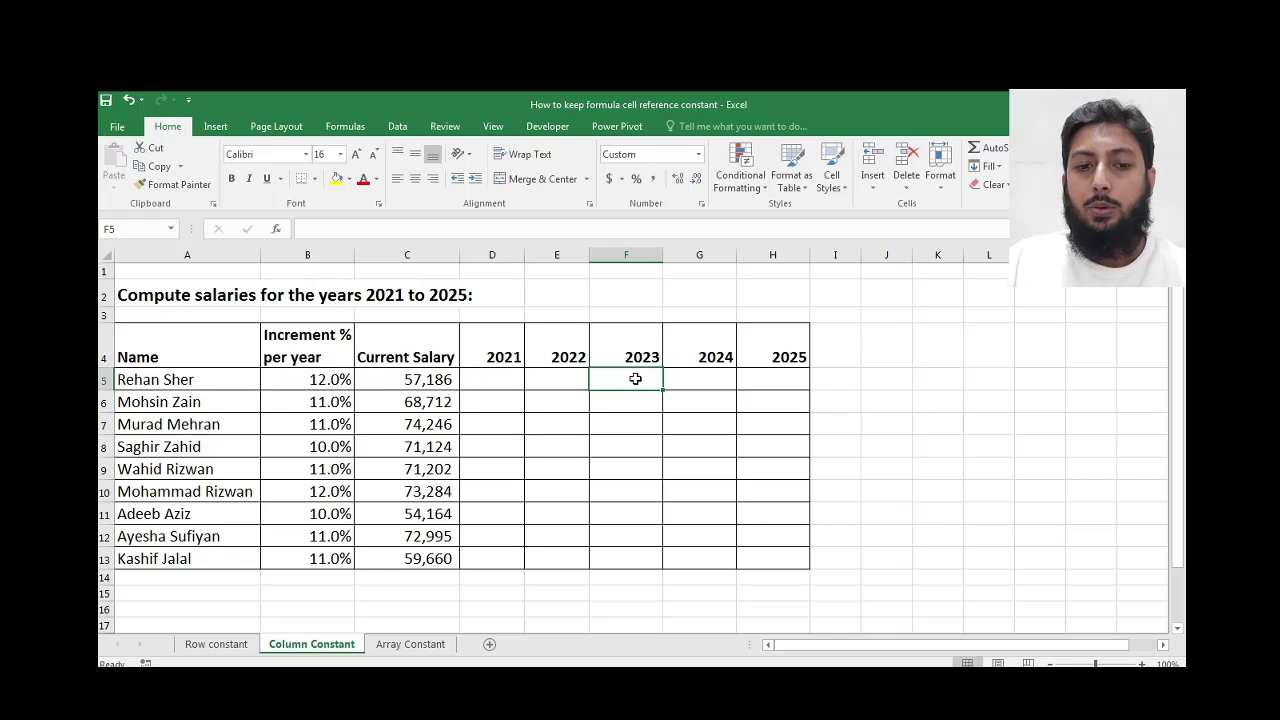
pyautogui.click(562, 379)
pyautogui.click(313, 382)
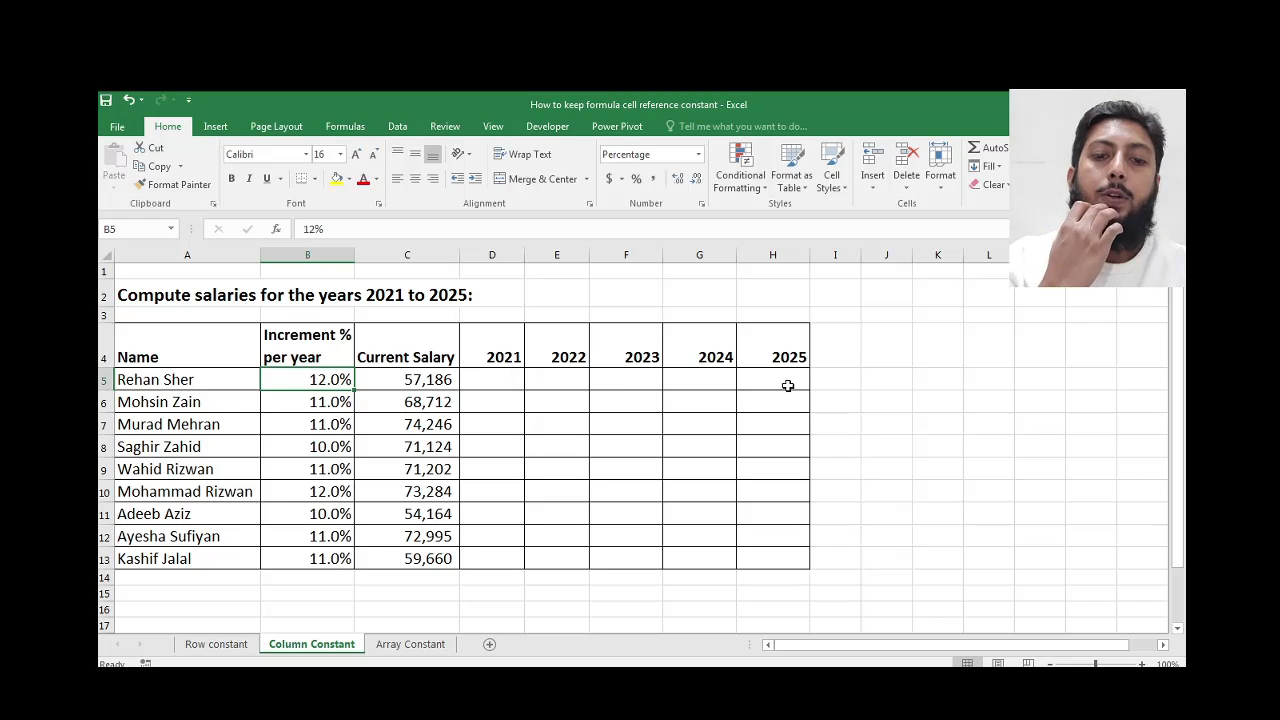
# Enter =C5*(1+B5) in D5 to compute the first employee's 2021 salary.
pyautogui.click(506, 380)
pyautogui.write('=')
pyautogui.click(445, 382)
pyautogui.write('*')
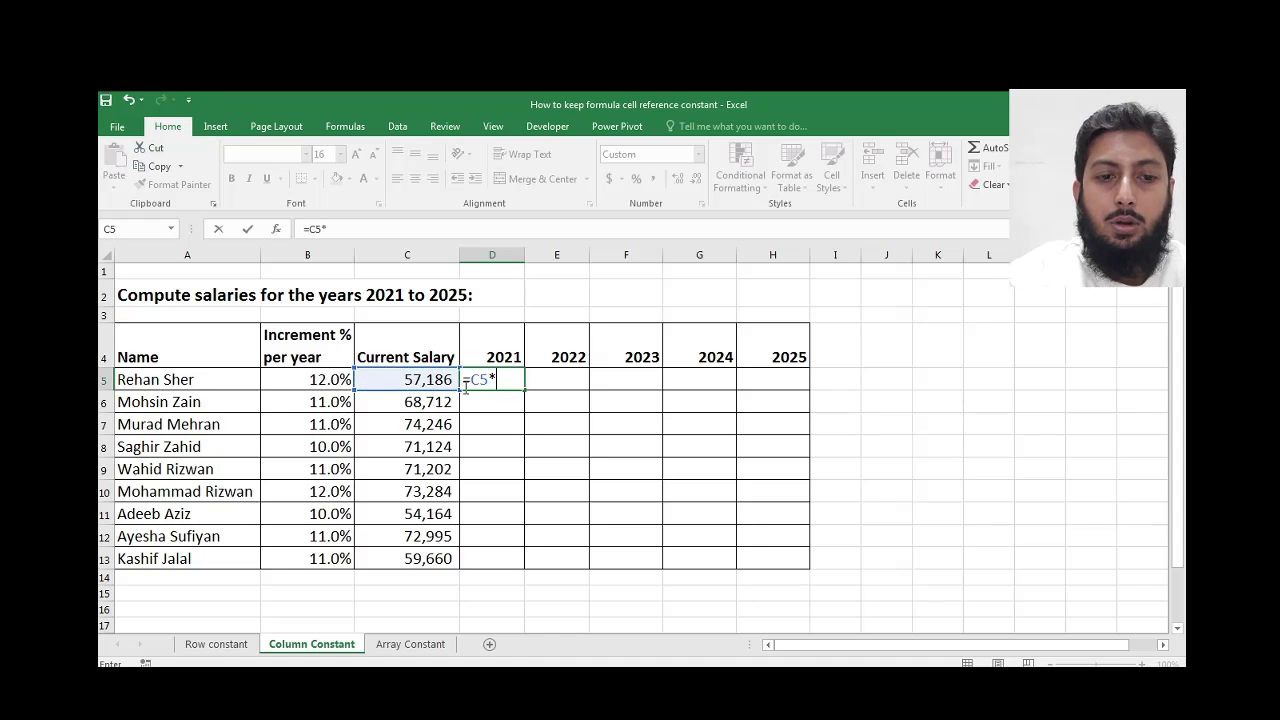
pyautogui.write('(1+')
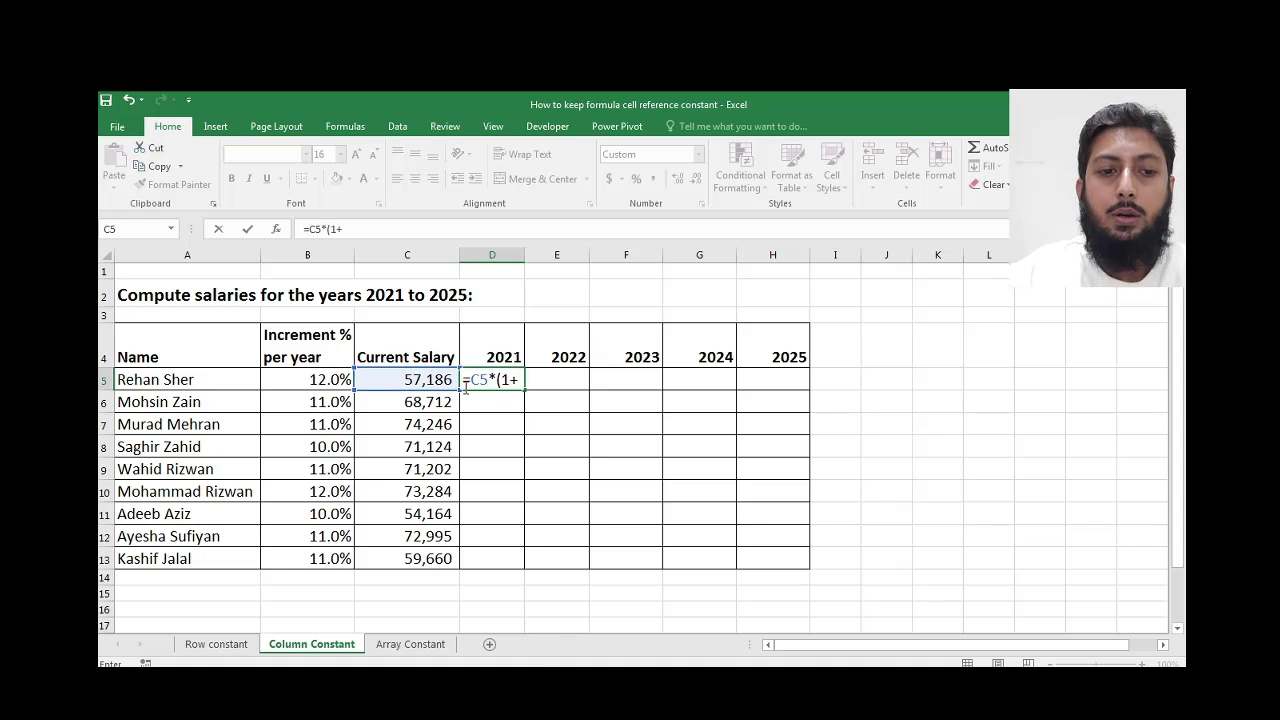
pyautogui.click(323, 376)
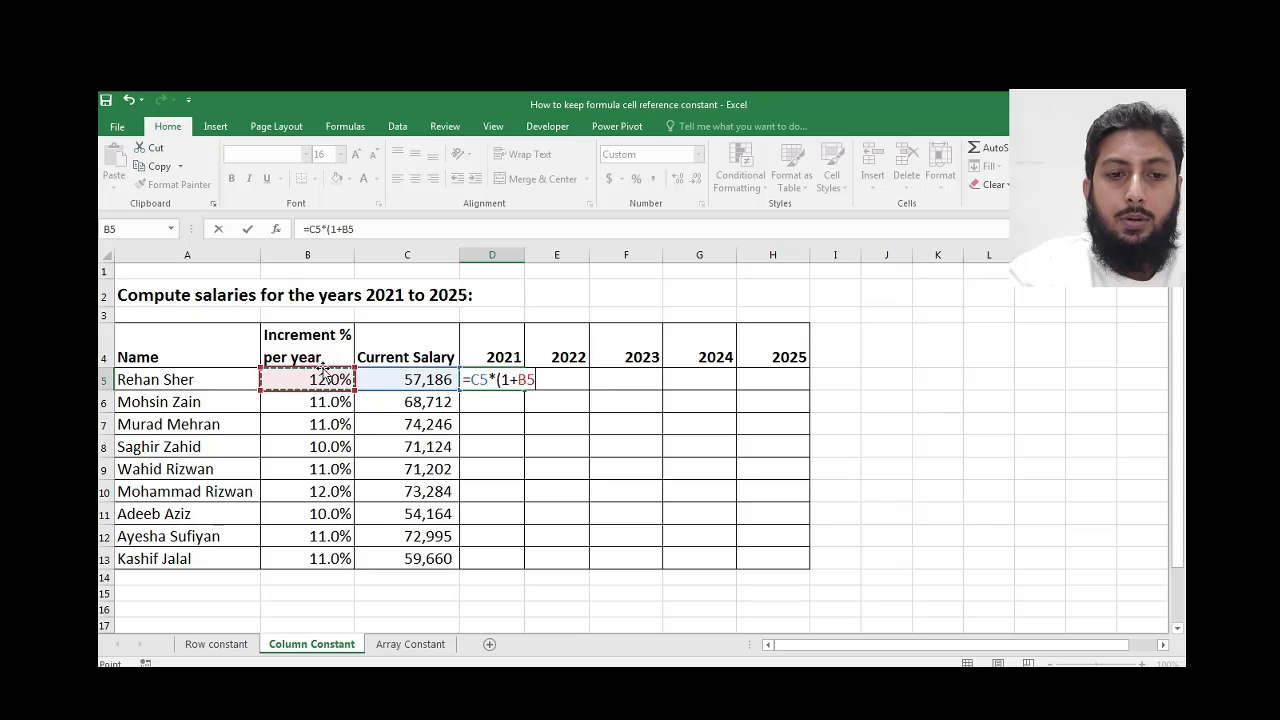
pyautogui.write(')')
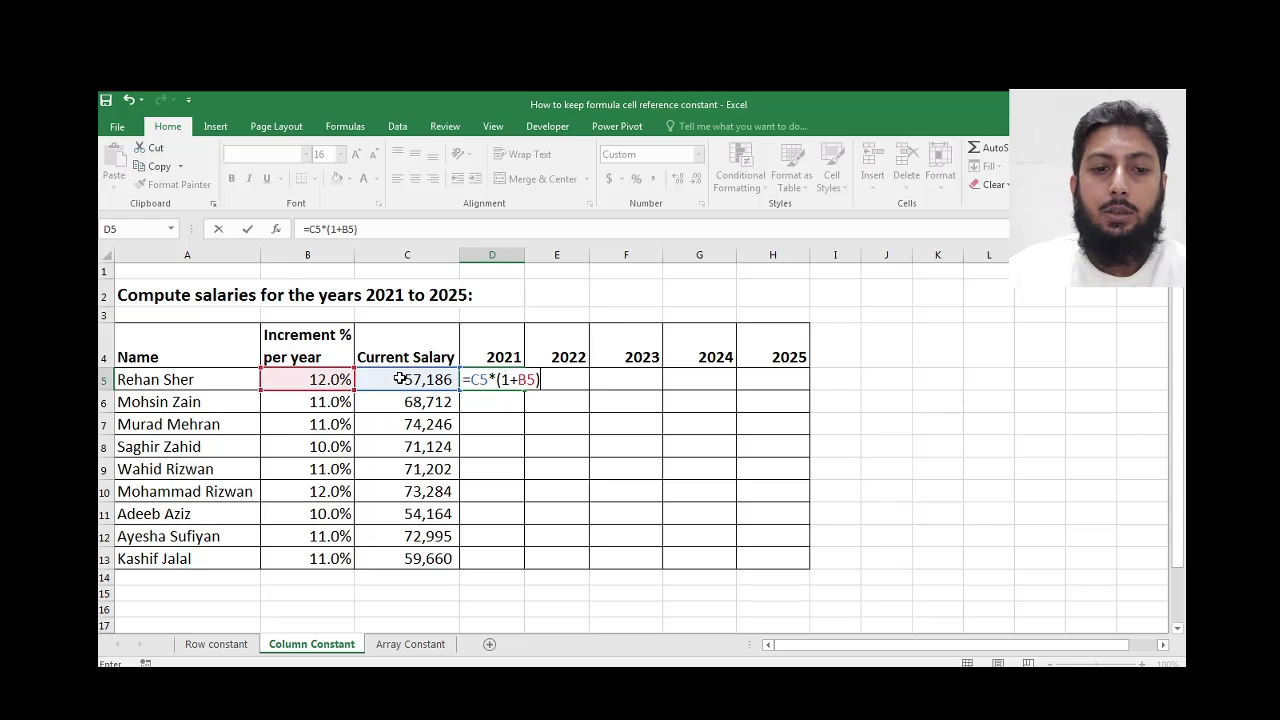
pyautogui.press('Return')
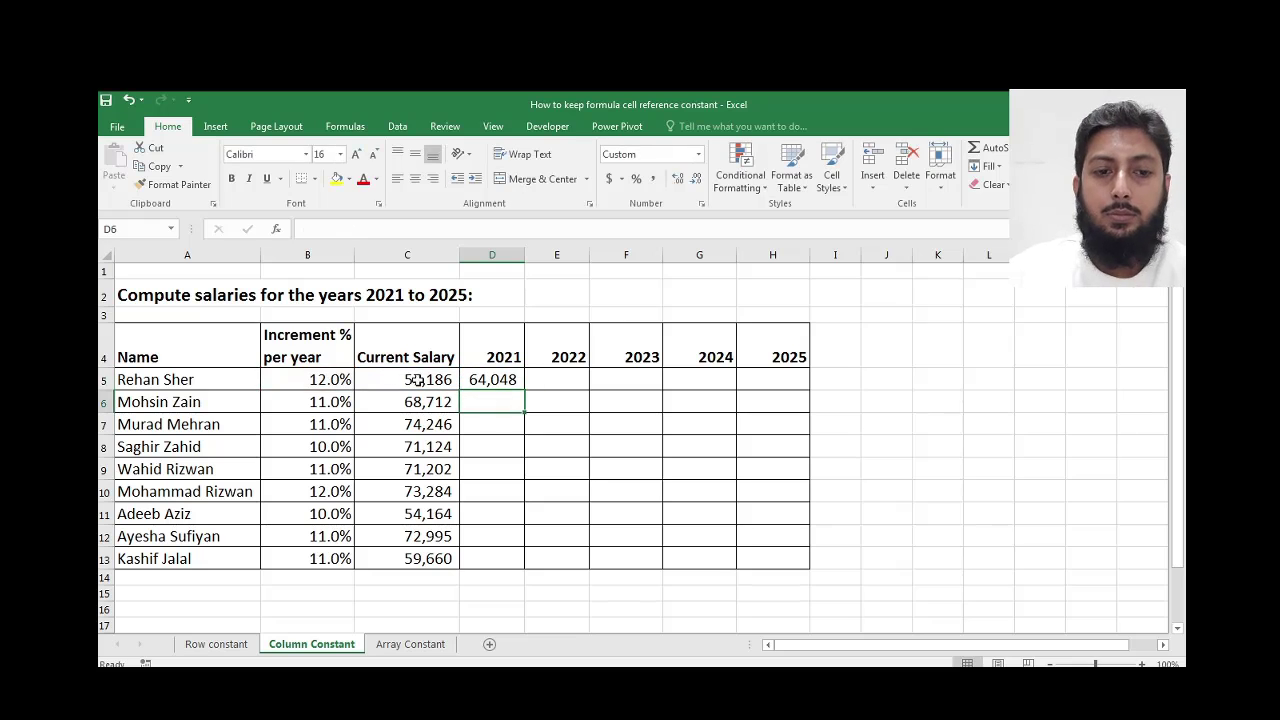
# Copy the 2021 salary formula from D5 down to D13 and check the copied formulas in D8 and D9.
pyautogui.click(498, 381)
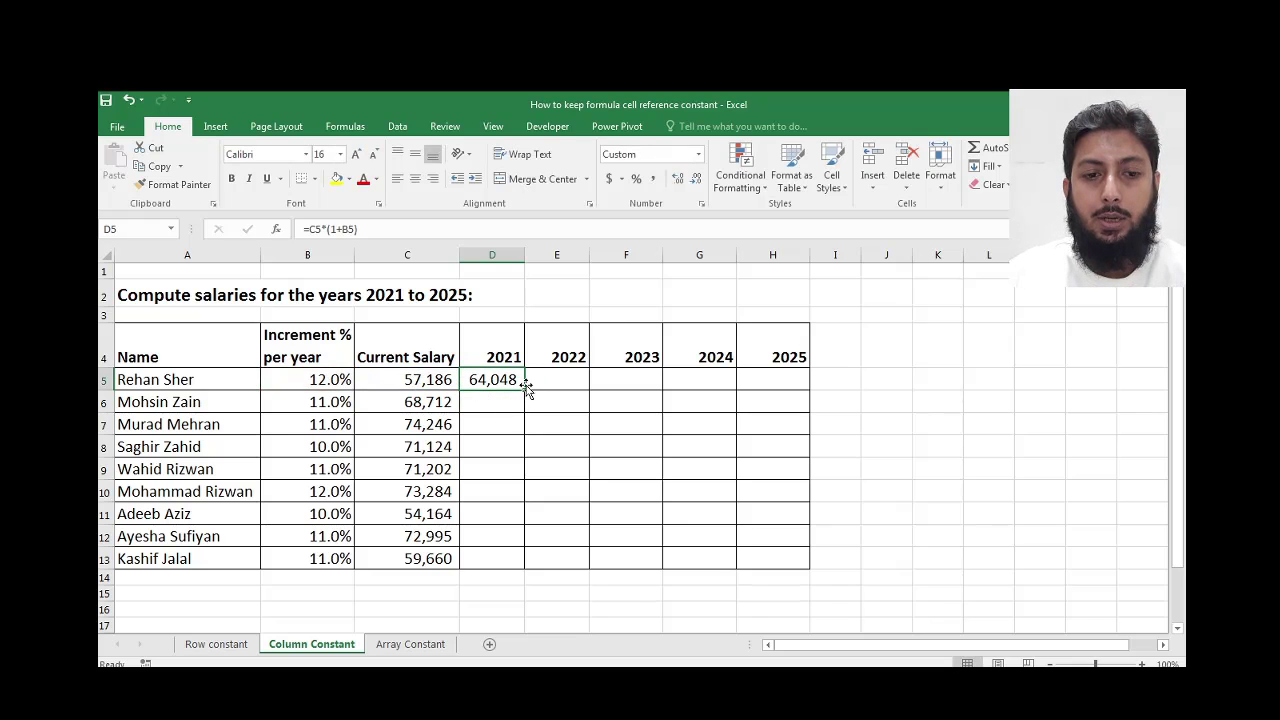
pyautogui.doubleClick(524, 390)
pyautogui.doubleClick(500, 448)
pyautogui.press('Escape')
pyautogui.doubleClick(505, 470)
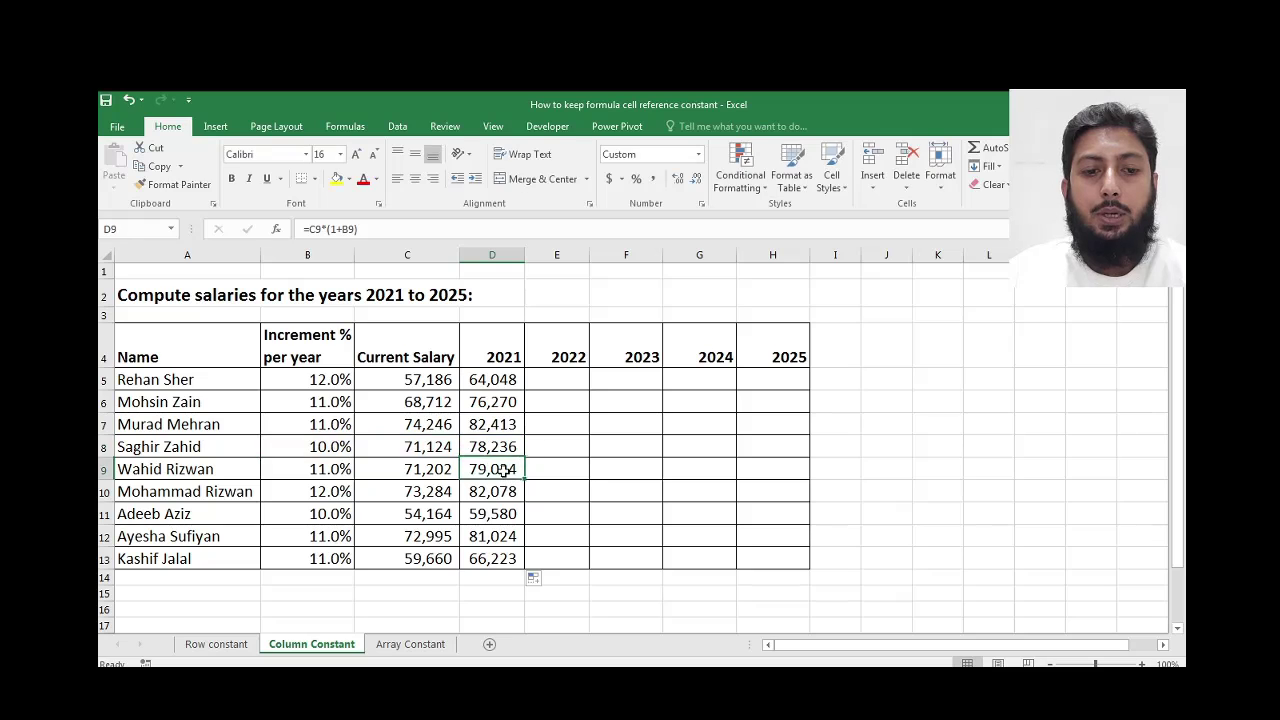
pyautogui.press('Escape')
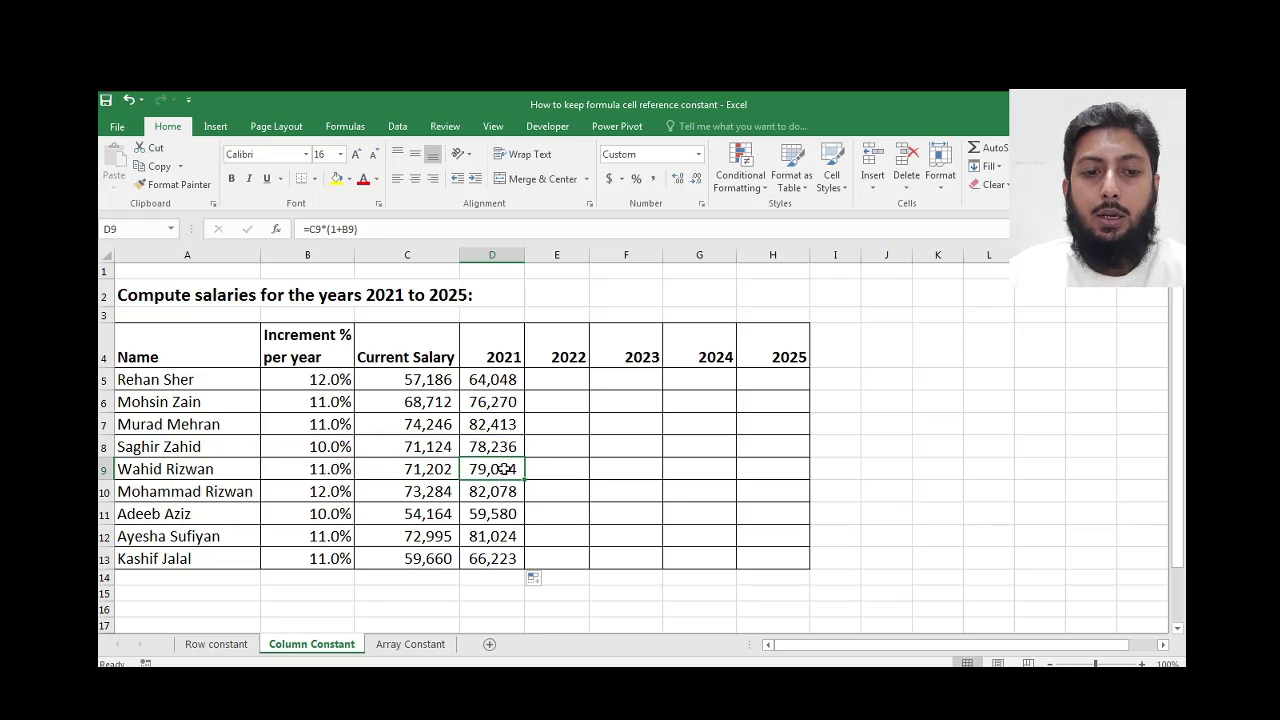
# Fill the 2021 formulas across D5:H13 through the 2025 column and widen the 2022 column to fit its numbers.
pyautogui.moveTo(494, 383); pyautogui.dragTo(771, 557)
pyautogui.hotkey('ctrl', 'r')
pyautogui.click(628, 578)
pyautogui.moveTo(588, 254); pyautogui.dragTo(643, 254)
# Inspect the cell references in the first employee's 2022 formula in E5 and 2021 formula in D5.
pyautogui.click(586, 378)
pyautogui.doubleClick(578, 382)
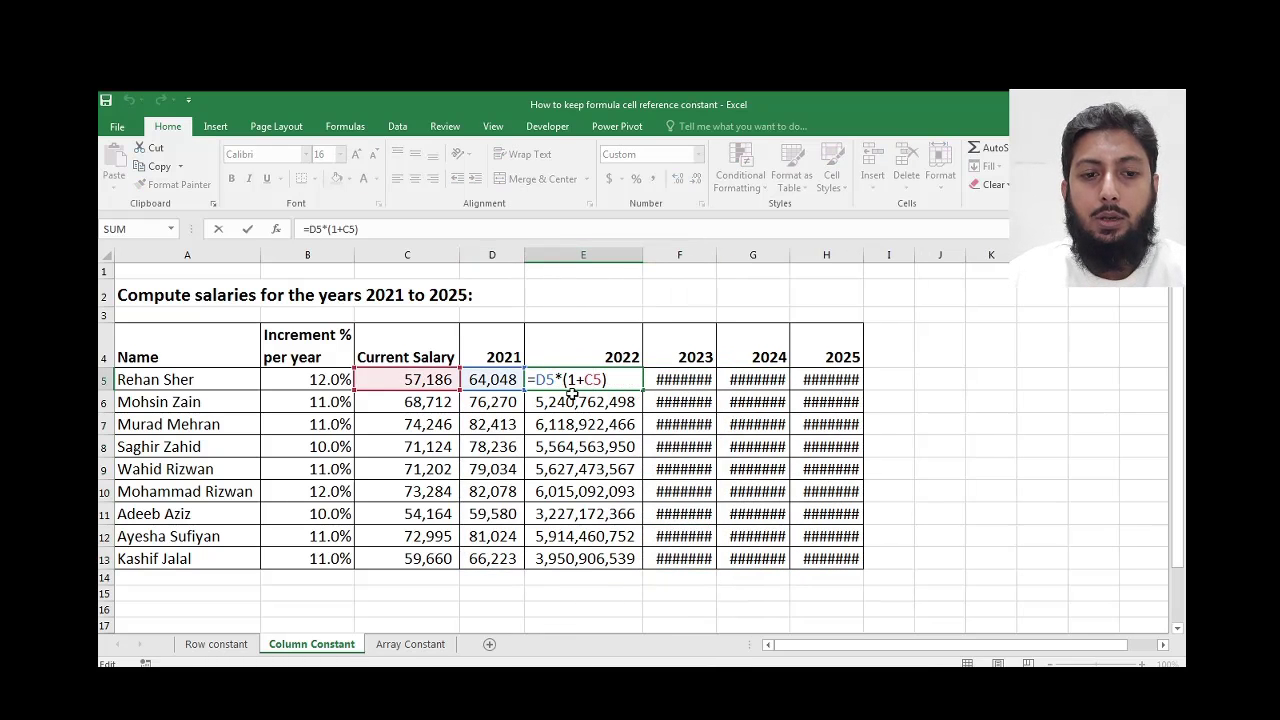
pyautogui.press('Escape')
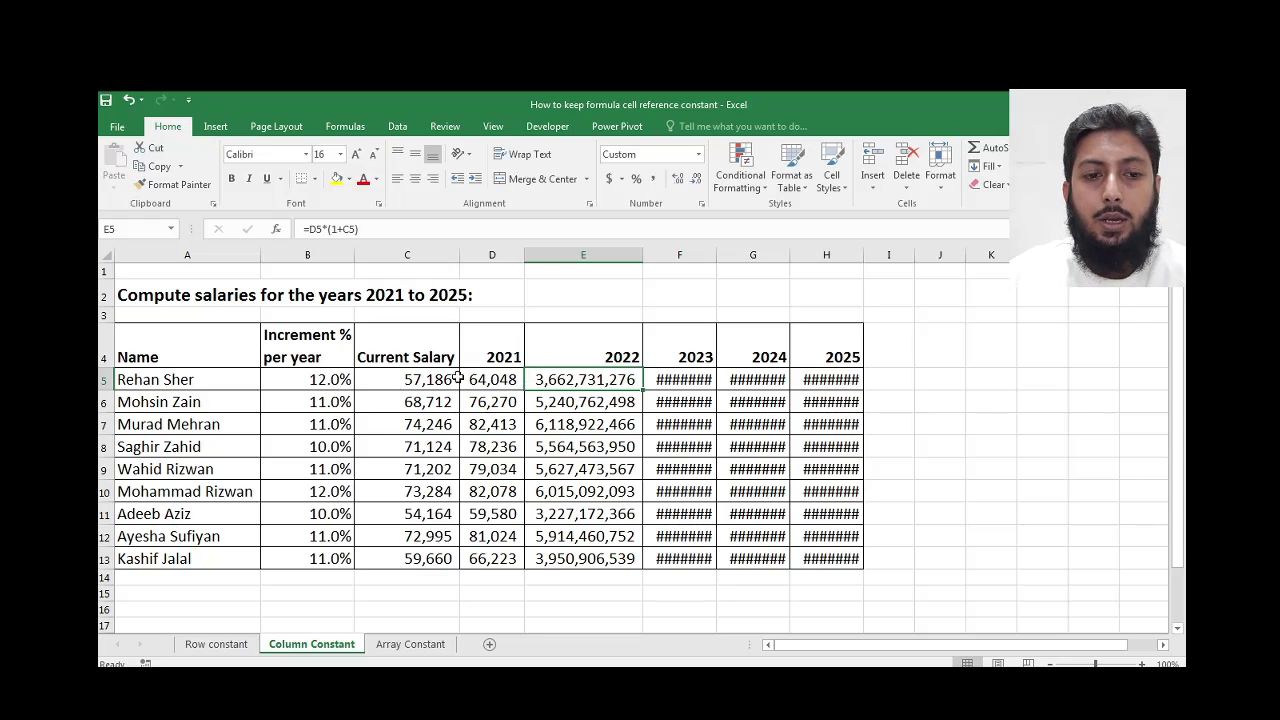
pyautogui.doubleClick(502, 379)
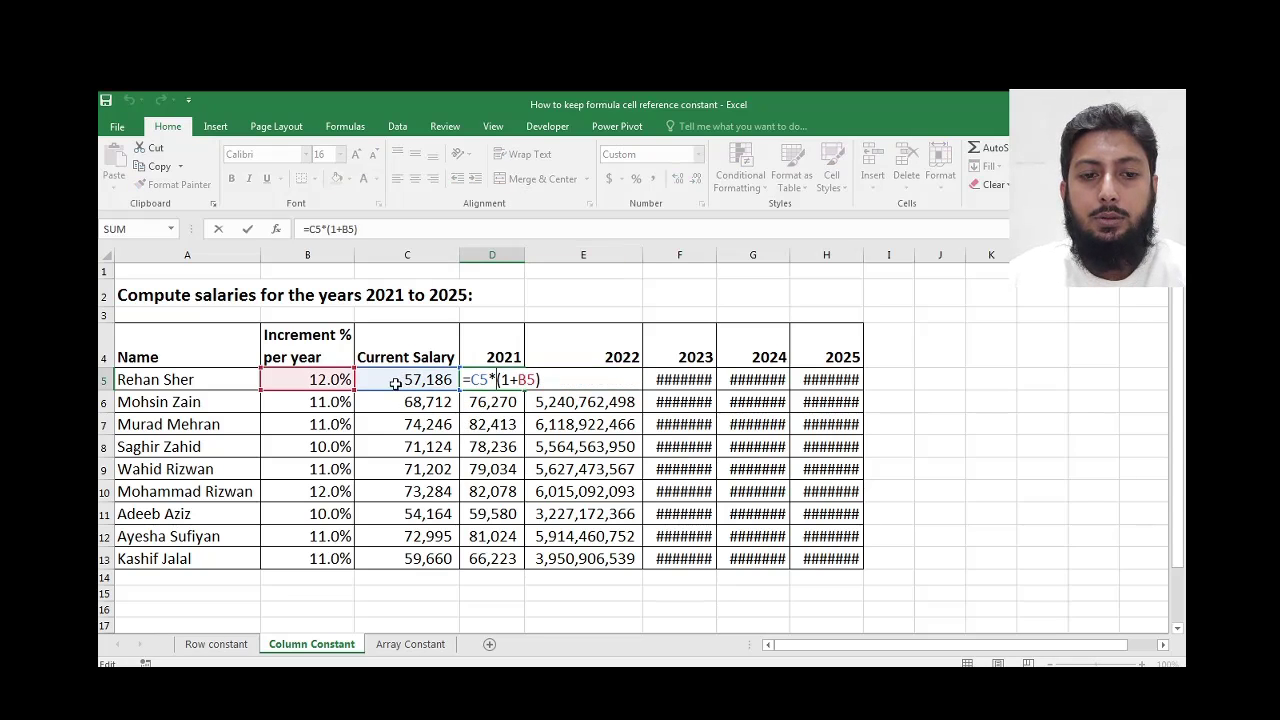